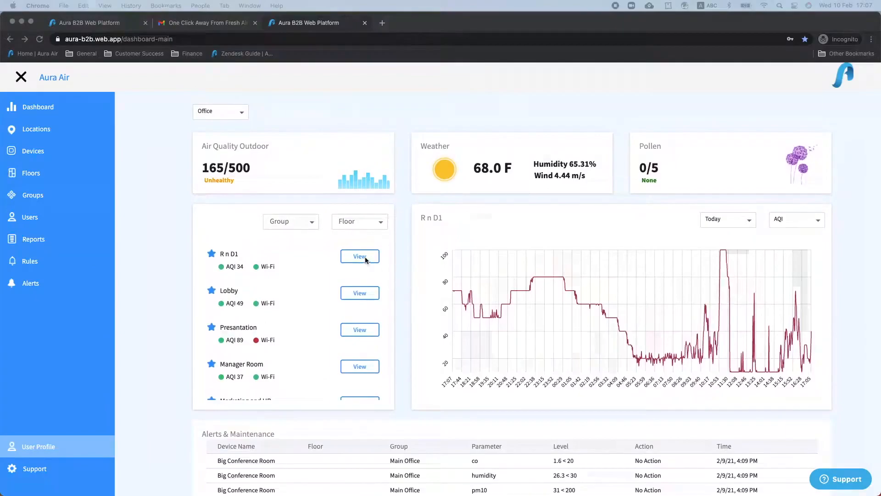
# - Open the R n D1 device's detail page and scroll down through it
pyautogui.click(365, 257)
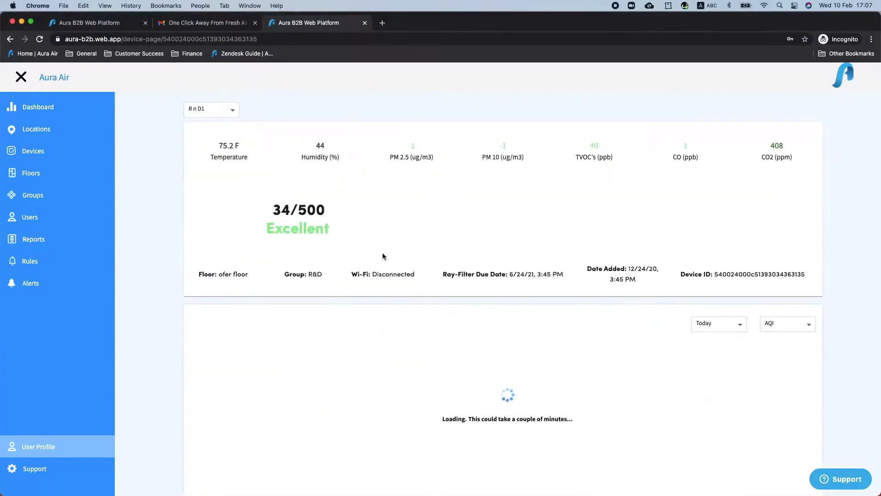
pyautogui.scroll(-1, 778, 278)
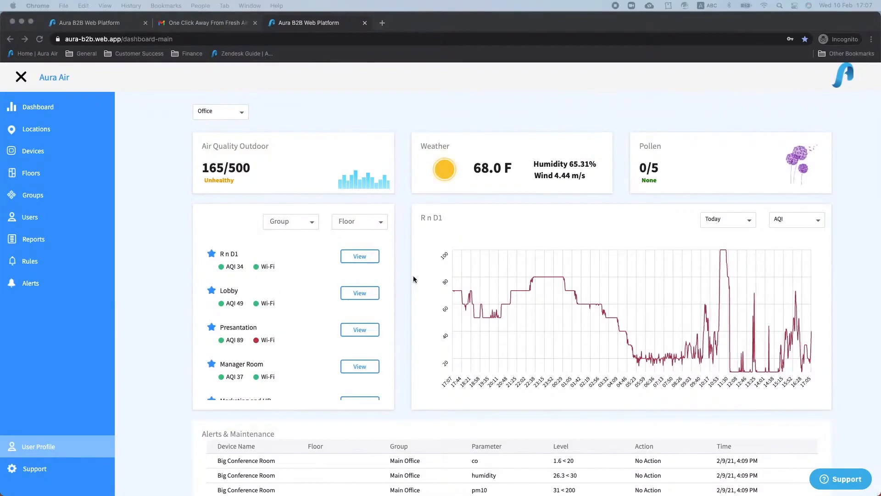
pyautogui.scroll(-1, 413, 279)
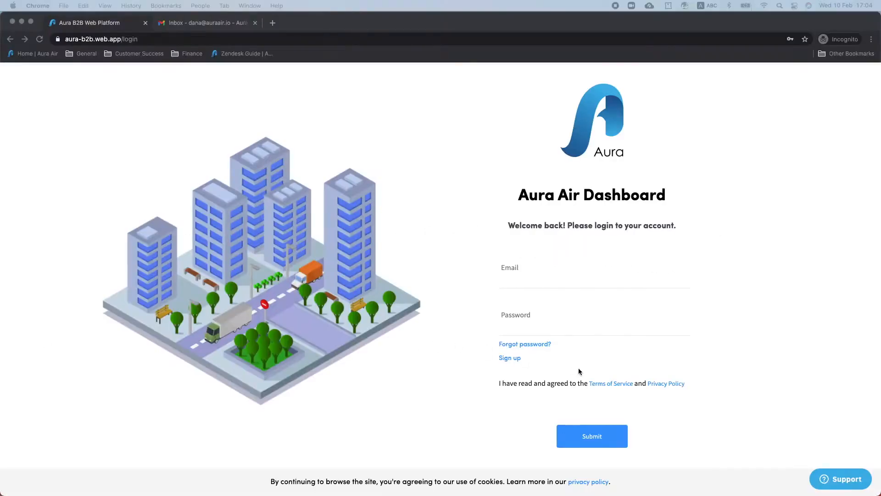
# - Open the sign-up form and enter the new account's email address, adding '+1' before the @
pyautogui.click(509, 370)
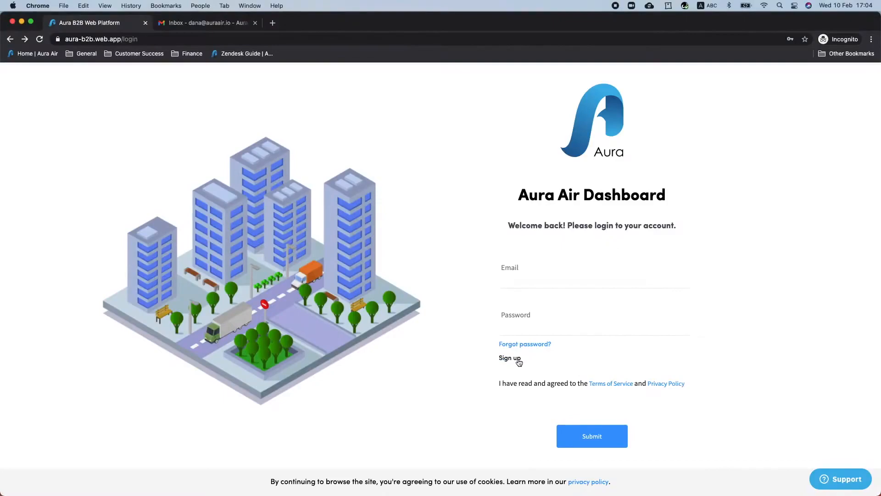
pyautogui.click(517, 358)
pyautogui.click(398, 179)
pyautogui.click(391, 196)
pyautogui.click(386, 170)
# - Enter and confirm the account password, submit the registration, and check the Gmail inbox
pyautogui.click(406, 216)
pyautogui.write('••••')
pyautogui.click(393, 250)
pyautogui.write('••••')
pyautogui.click(437, 307)
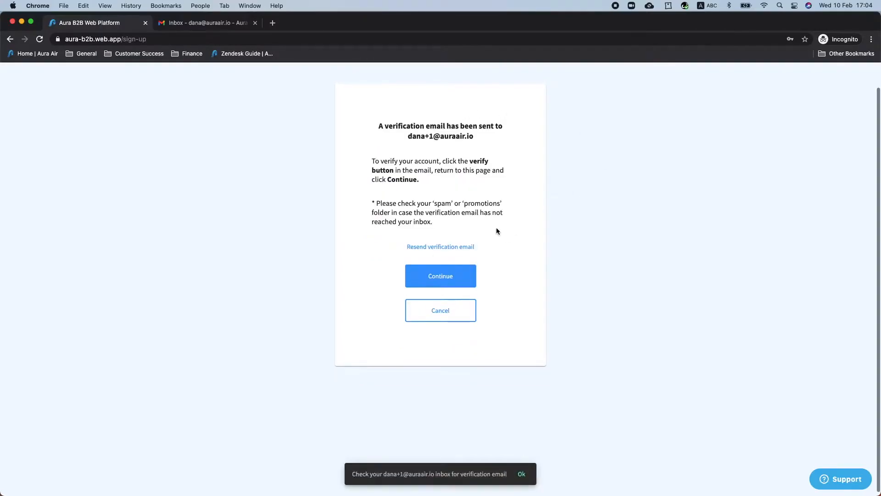
pyautogui.click(207, 22)
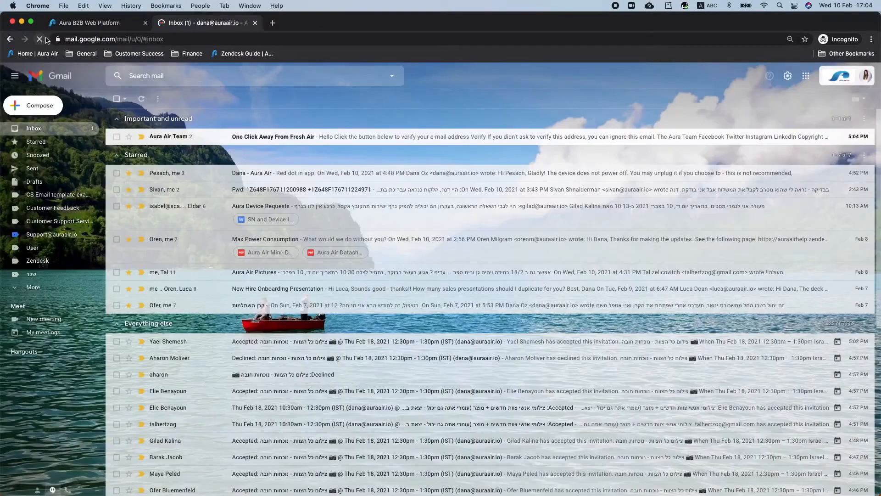
# - Open the 'One Click Away From Fresh Air' email and verify the address
pyautogui.click(270, 137)
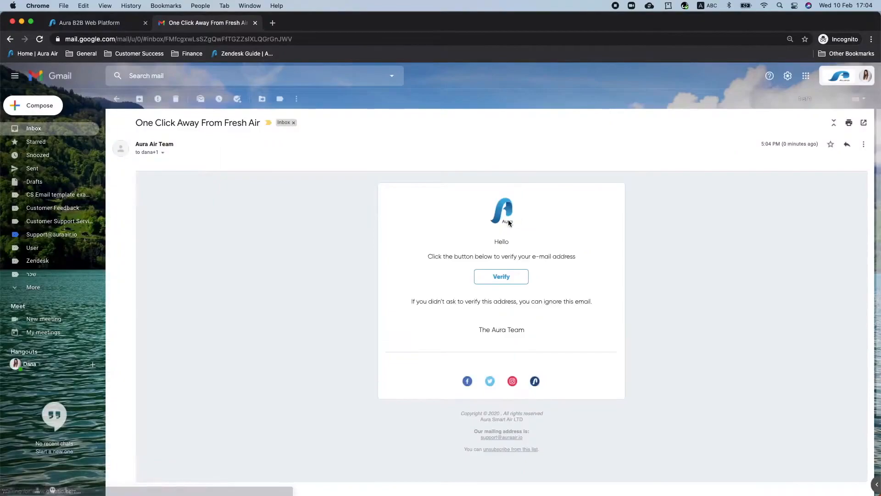
pyautogui.click(504, 278)
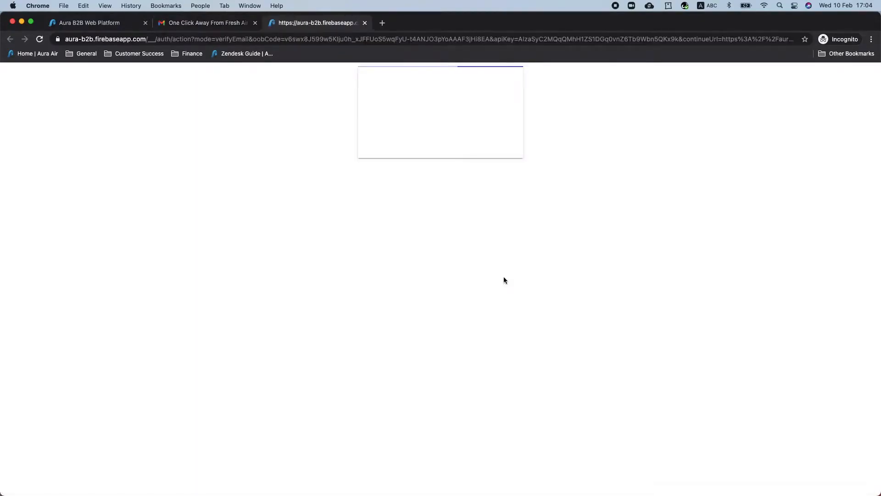
pyautogui.click(492, 134)
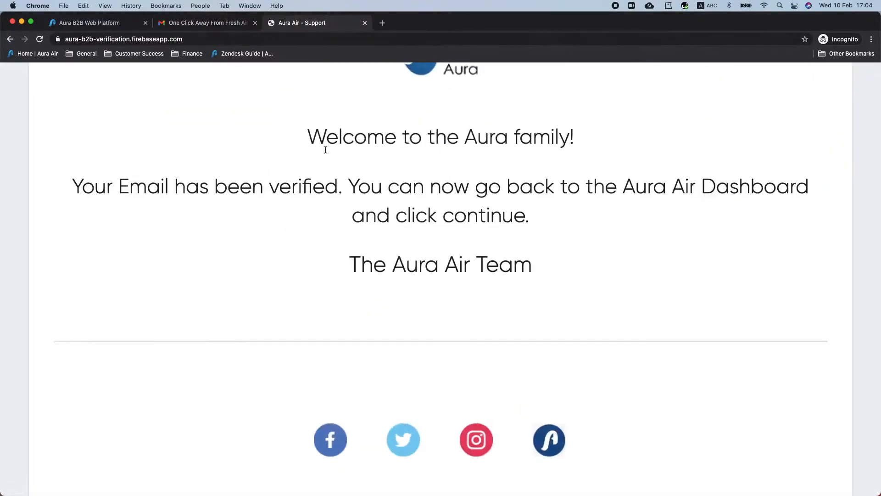
# - Back in the Aura tab, continue past verification and set the preferred language to English
pyautogui.press('super+1')
pyautogui.click(441, 276)
pyautogui.click(439, 220)
pyautogui.click(385, 221)
# - Attach Aura_logo_png.png as the organization logo, found by searching 'aura logo'
pyautogui.click(383, 276)
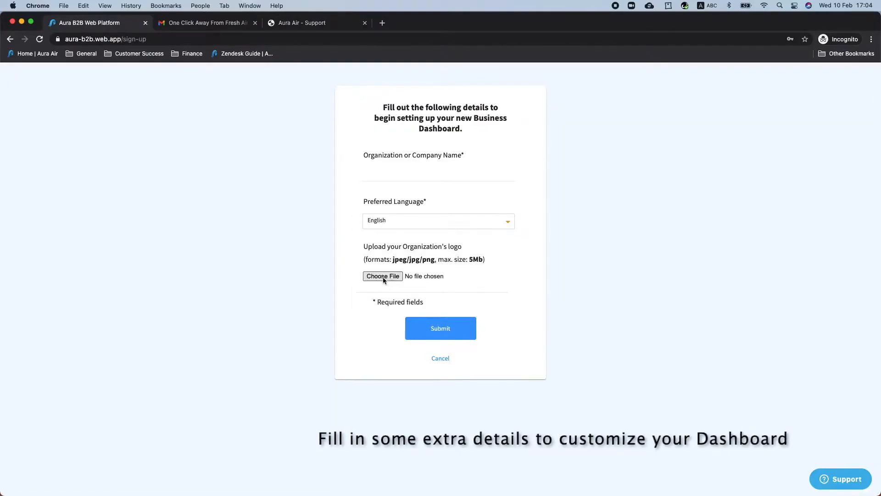
pyautogui.click(555, 164)
pyautogui.write('aura logo')
pyautogui.press('Return')
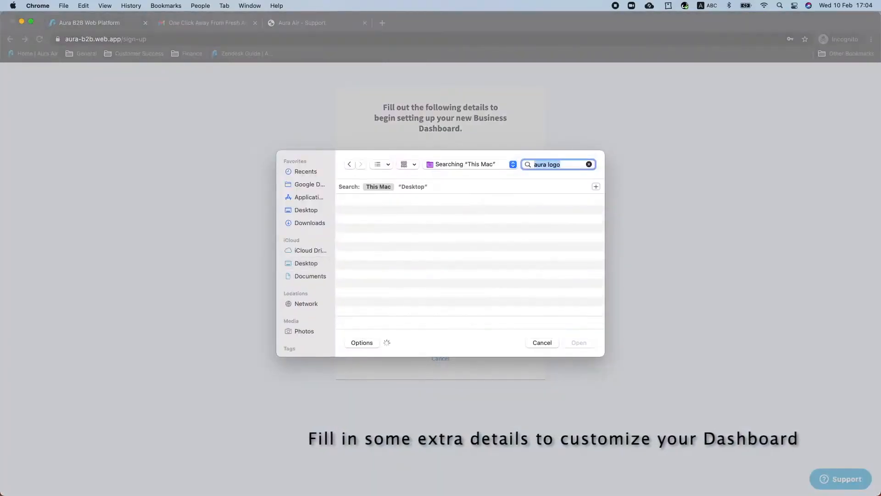
pyautogui.click(394, 214)
pyautogui.click(580, 343)
# - Name the organization 'Aura Air Test' and submit the business details
pyautogui.scroll(1, 418, 202)
pyautogui.click(418, 202)
pyautogui.write('Aura Air Test')
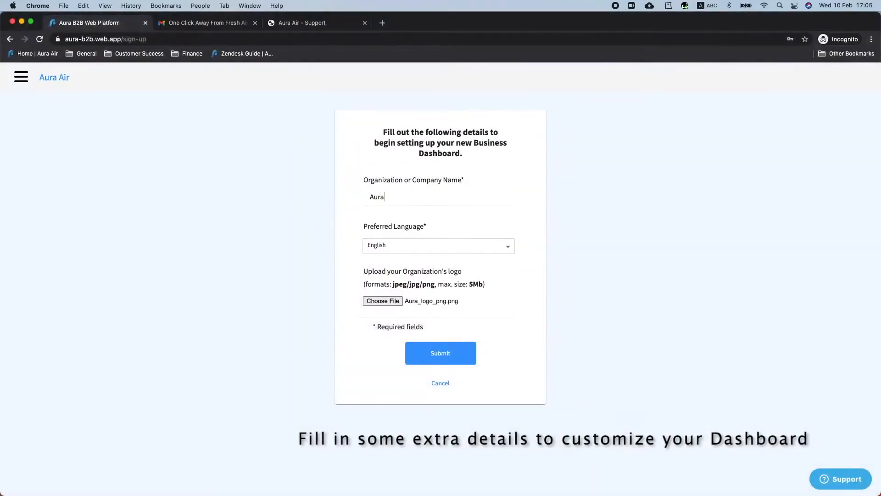
pyautogui.click(467, 355)
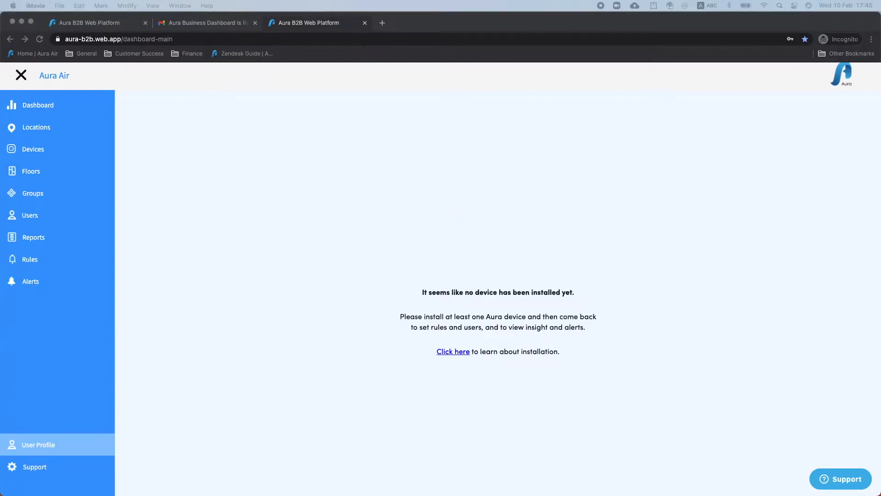
pyautogui.click(57, 127)
pyautogui.click(40, 130)
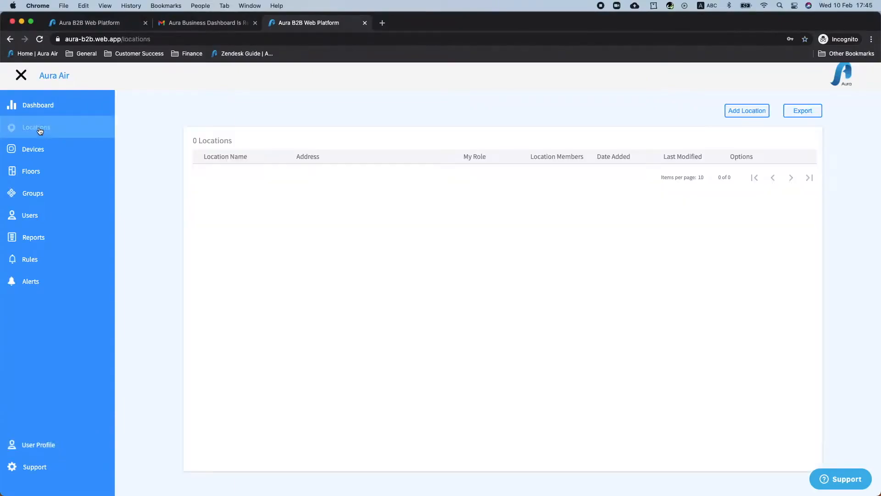
pyautogui.click(739, 110)
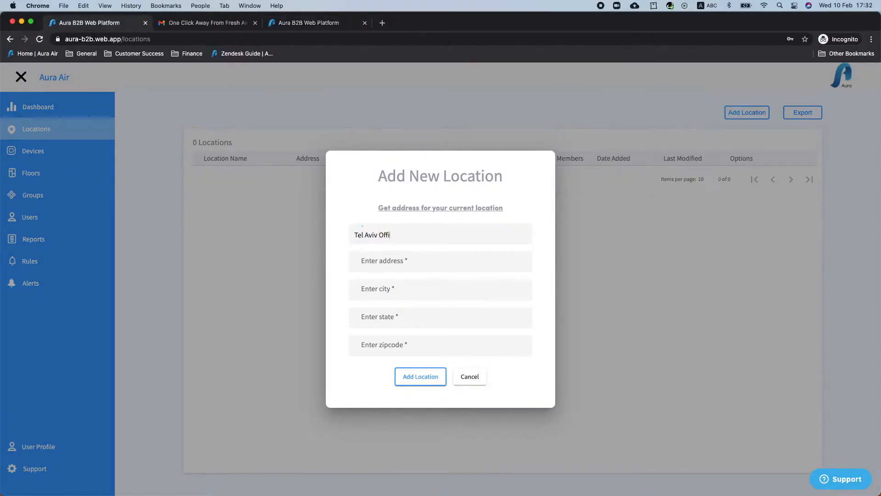
pyautogui.click(404, 261)
pyautogui.press('Tab')
pyautogui.press('Tab')
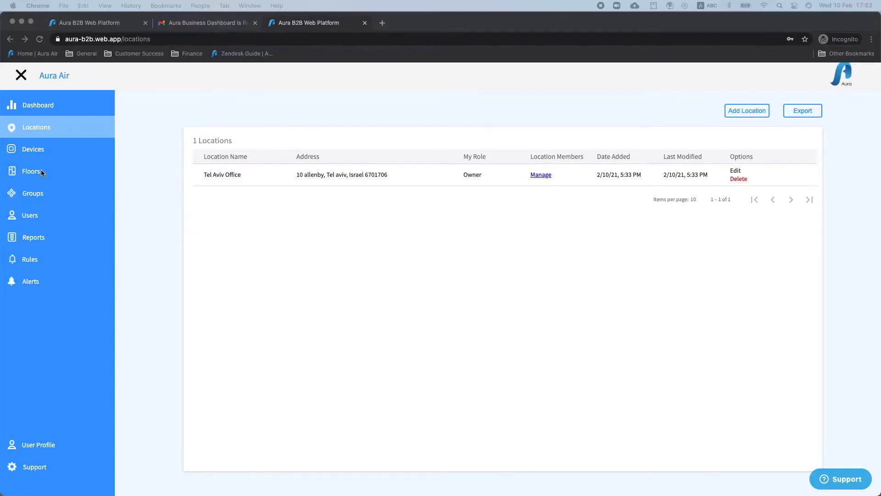
pyautogui.click(32, 172)
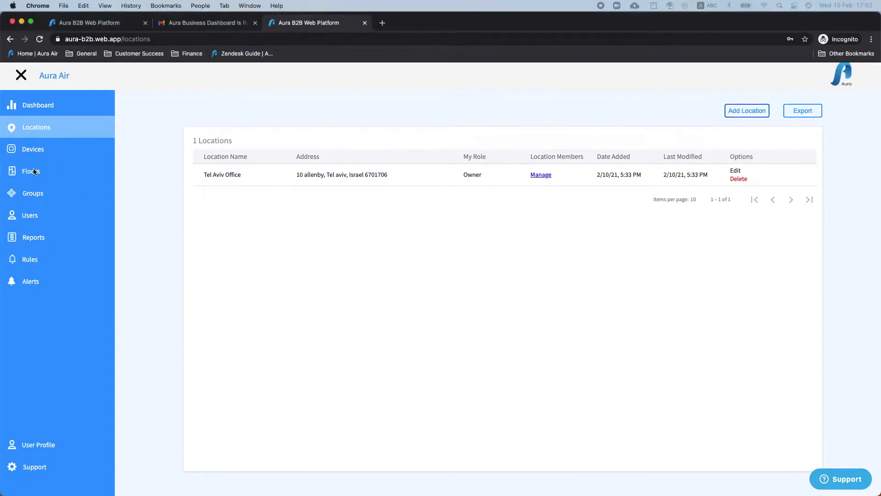
# - Add floor 'Lobby' to Tel Aviv Office, cleaning on the 5th every month, Auto Mode
pyautogui.click(33, 173)
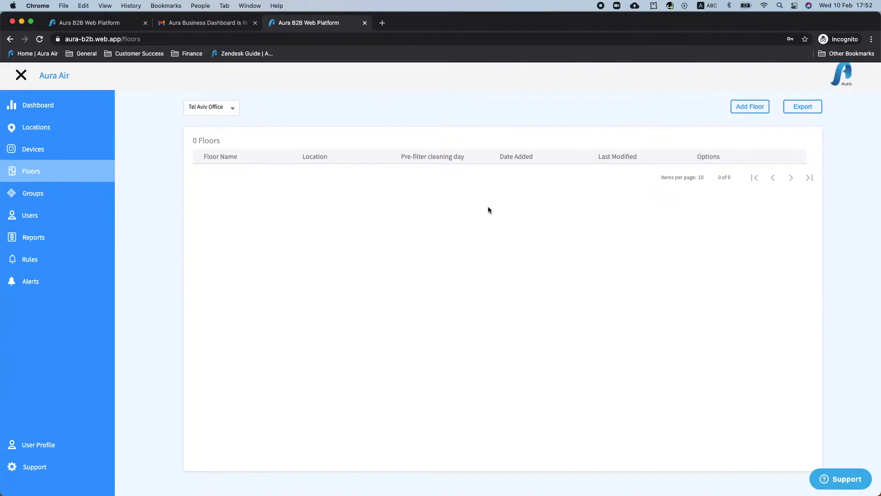
pyautogui.click(35, 175)
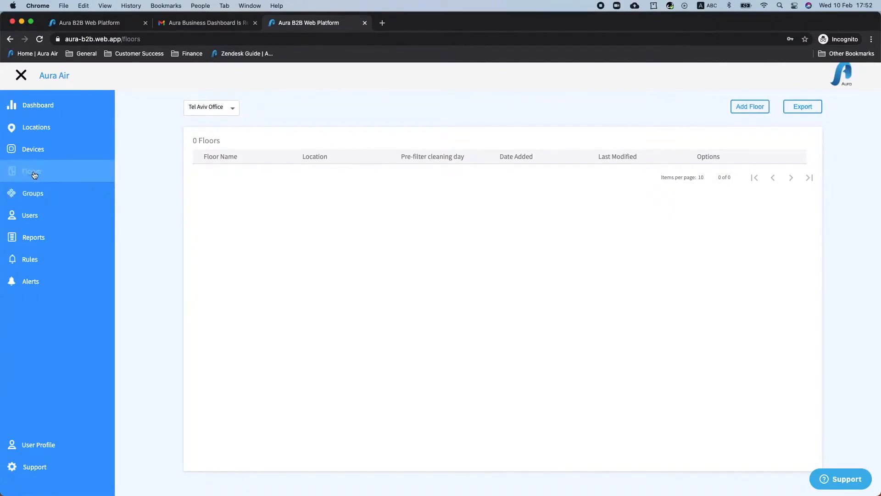
pyautogui.click(757, 107)
pyautogui.write('Lobby')
pyautogui.click(397, 266)
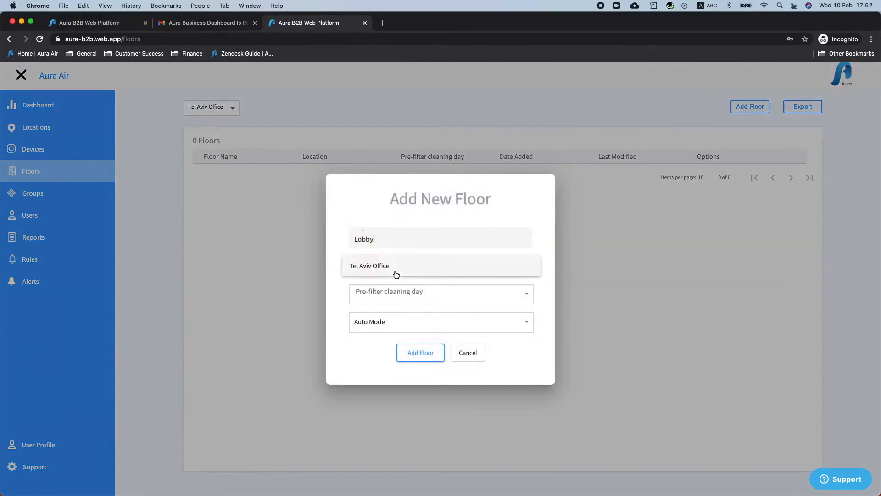
pyautogui.click(380, 272)
pyautogui.click(390, 293)
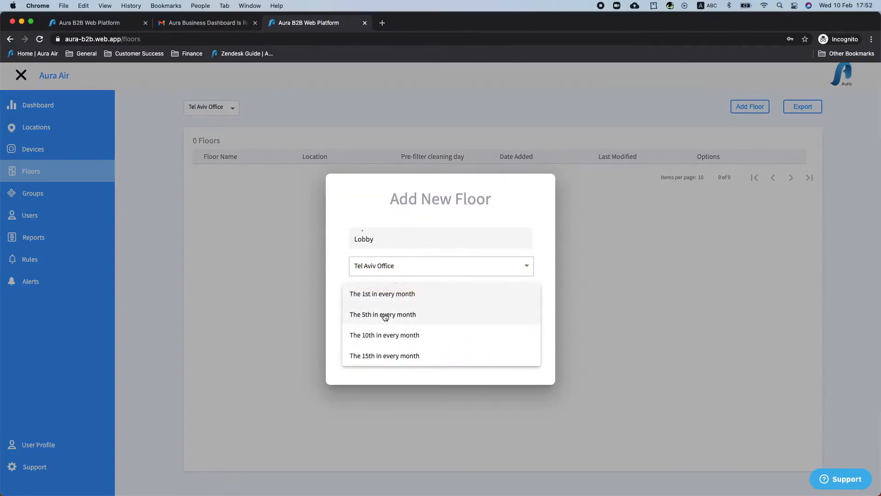
pyautogui.click(385, 314)
pyautogui.click(379, 322)
pyautogui.click(374, 325)
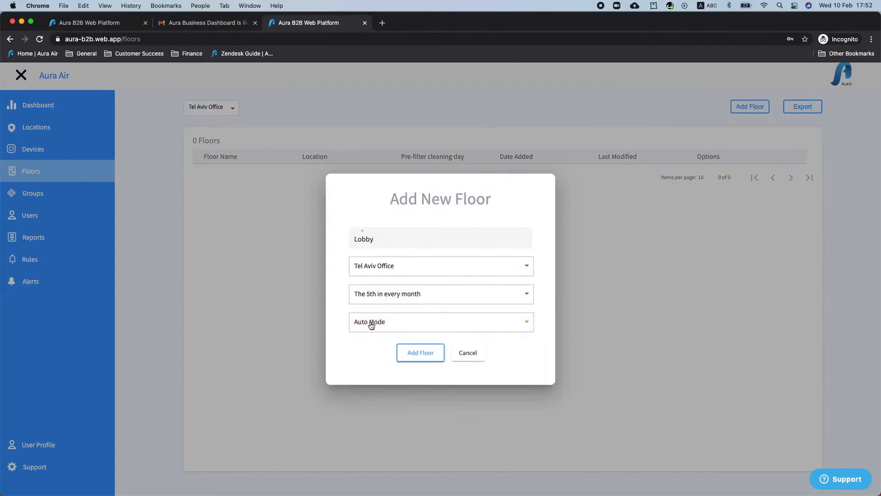
pyautogui.click(421, 353)
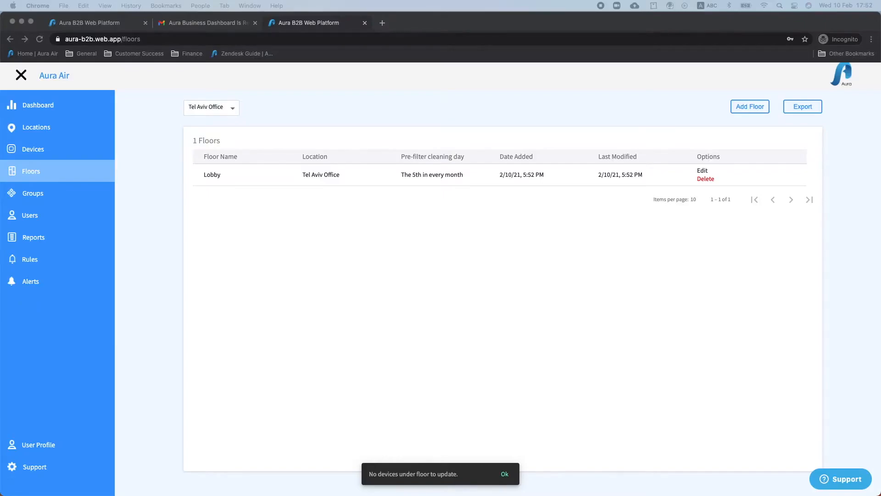
pyautogui.click(120, 210)
# - Create the 'All Conference Room Devices' group for Tel Aviv Office, then check the location filter
pyautogui.click(57, 198)
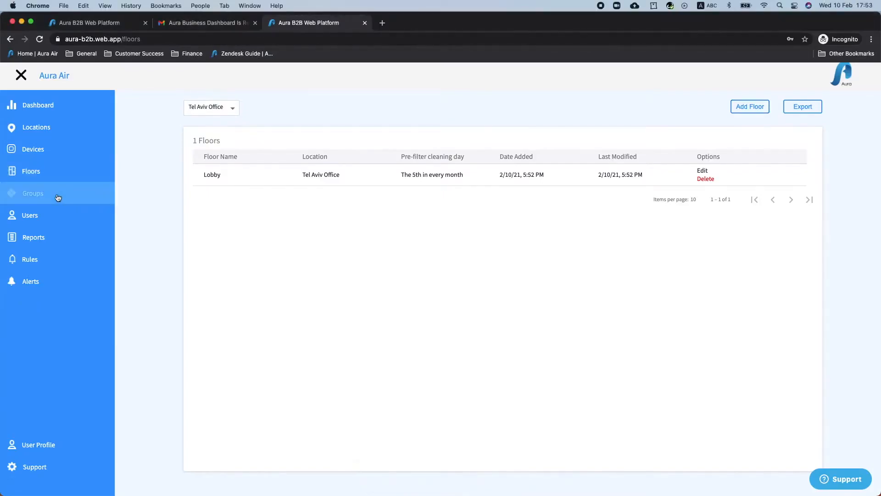
pyautogui.click(745, 110)
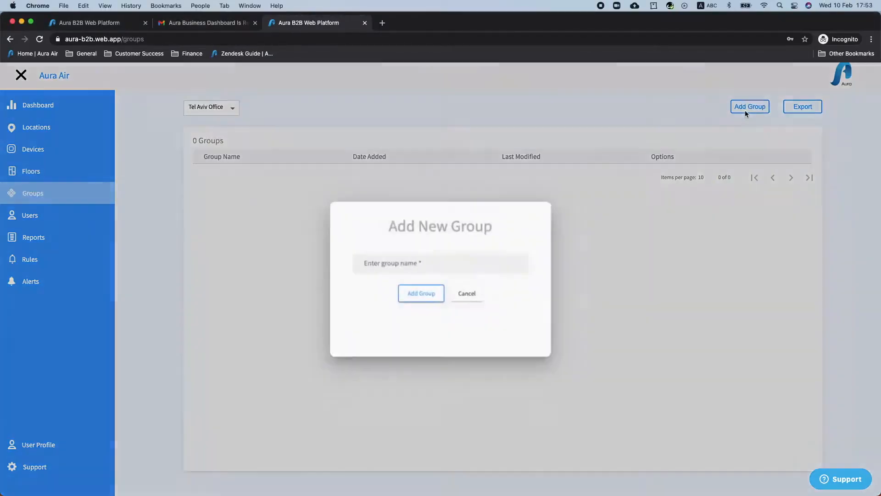
pyautogui.write('All')
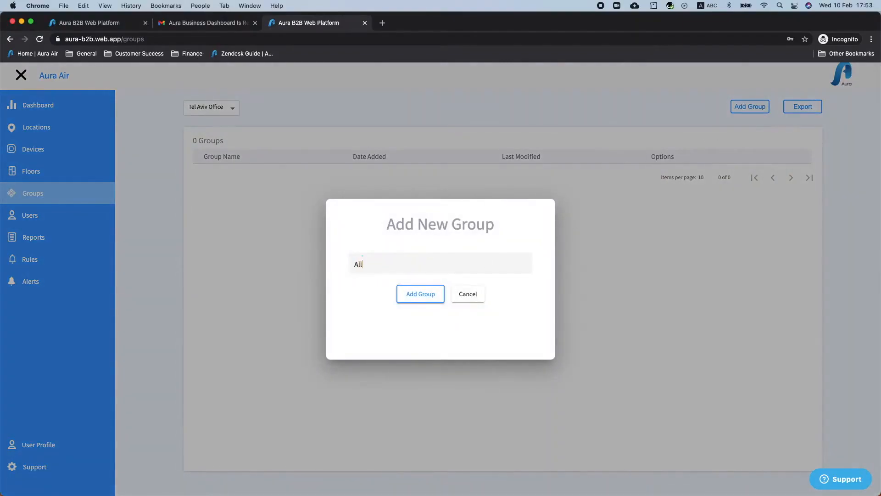
pyautogui.write(' Conference Room')
pyautogui.press('BackSpace')
pyautogui.press('BackSpace')
pyautogui.write('Device')
pyautogui.click(425, 298)
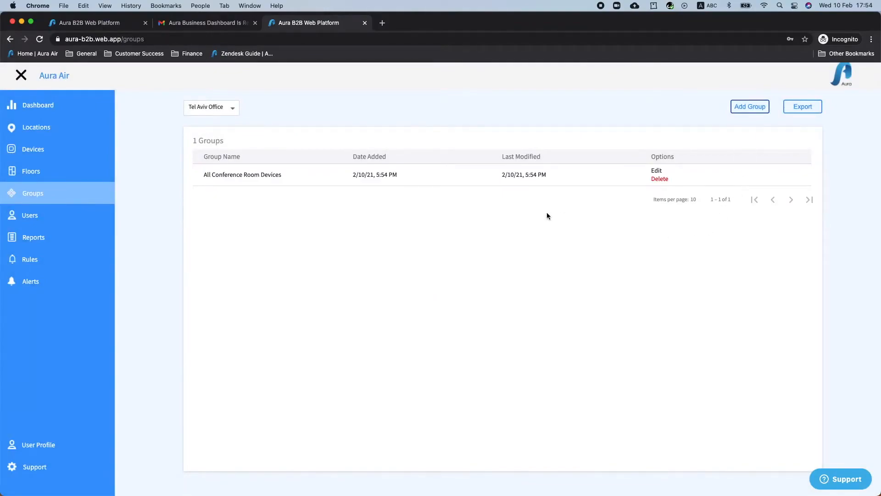
pyautogui.click(204, 108)
pyautogui.click(317, 125)
# - Add a new team user, filling in the user's name and e-mail address
pyautogui.click(44, 223)
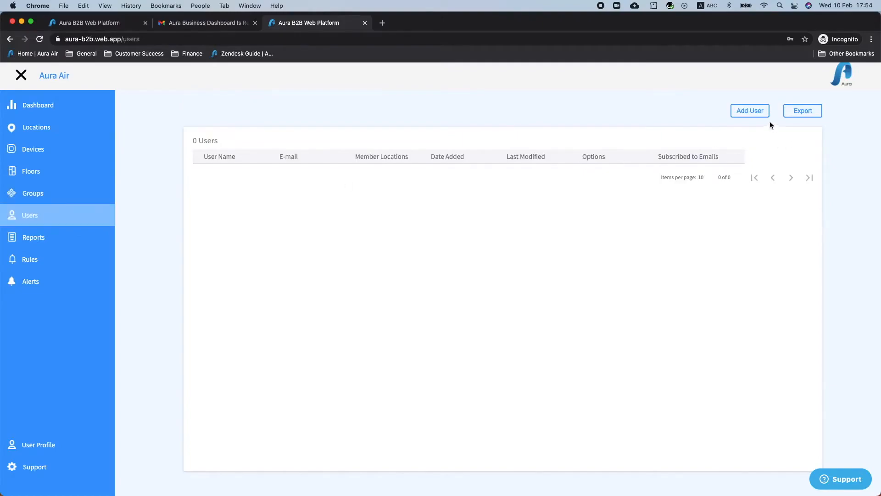
pyautogui.click(756, 115)
pyautogui.write('Michael')
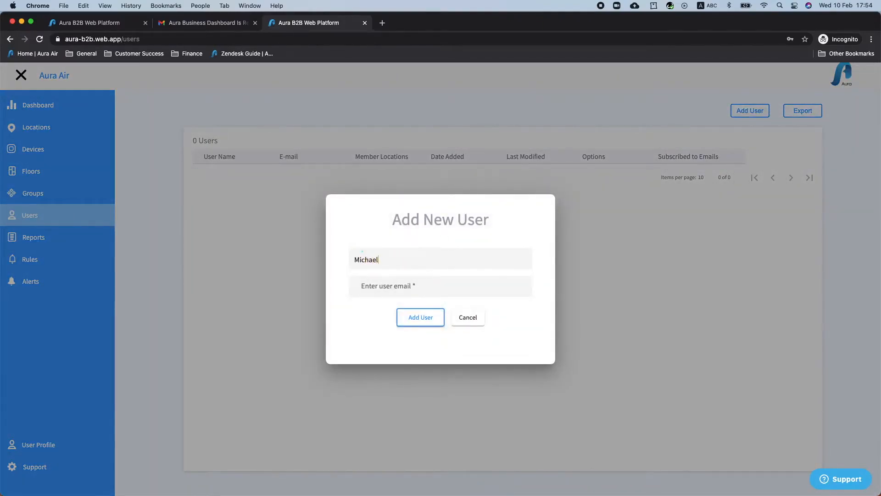
pyautogui.click(436, 291)
pyautogui.click(422, 314)
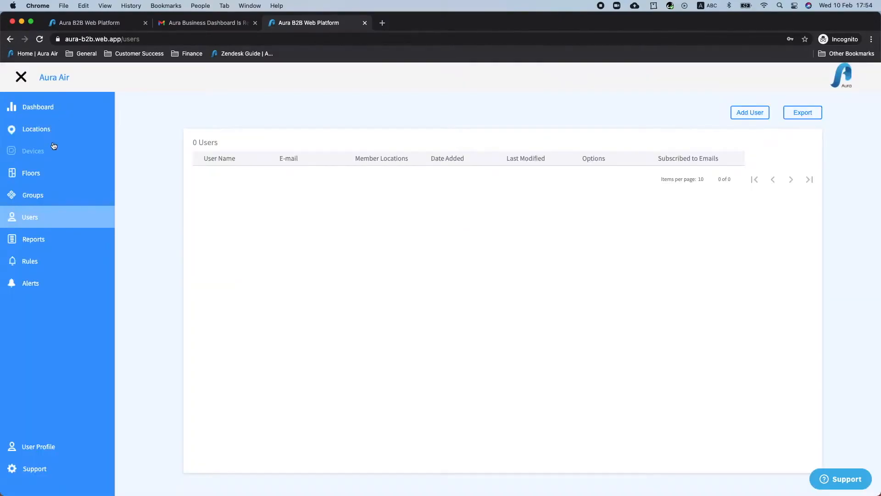
pyautogui.click(50, 131)
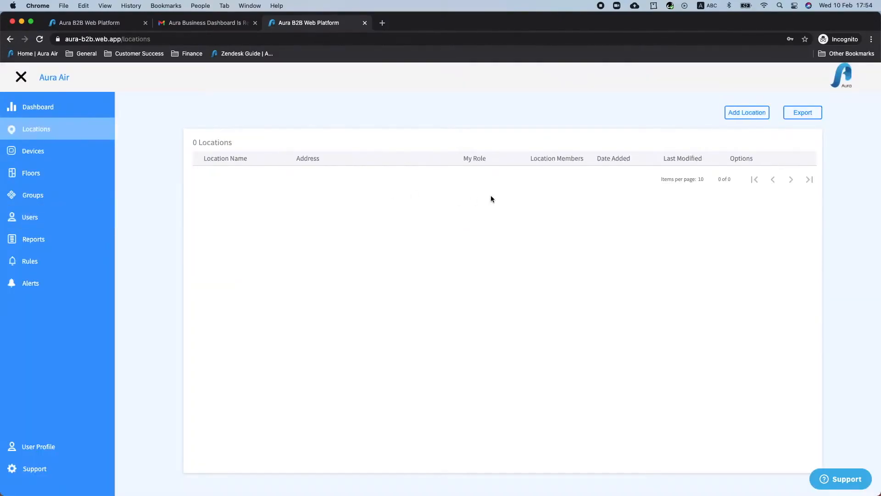
# - Add the new user to Tel Aviv Office's location members with the Admin role
pyautogui.click(541, 178)
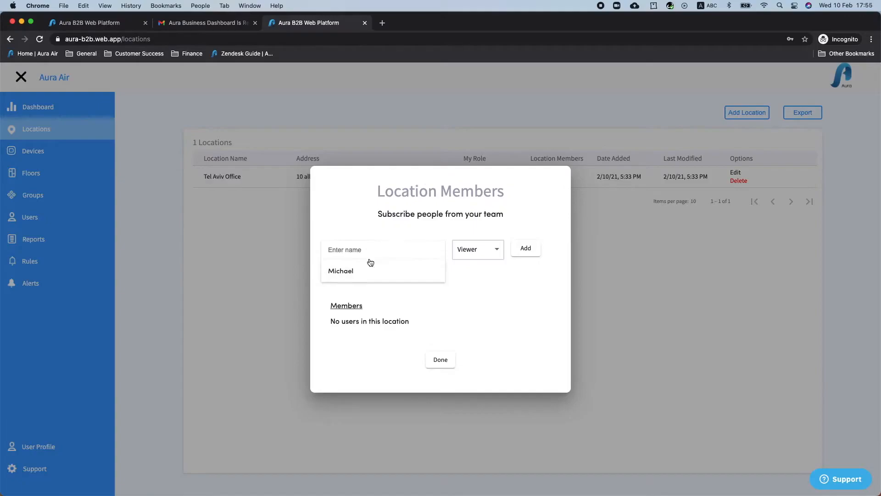
pyautogui.click(364, 274)
pyautogui.click(491, 252)
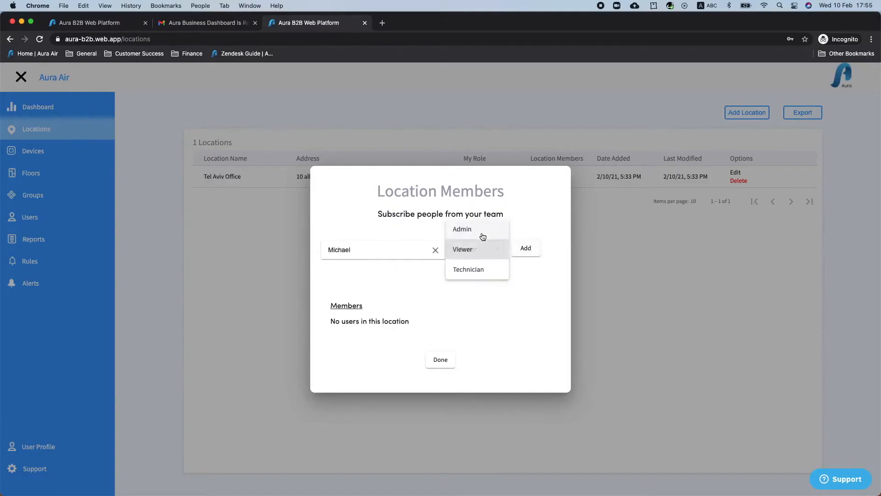
pyautogui.click(467, 228)
pyautogui.click(526, 249)
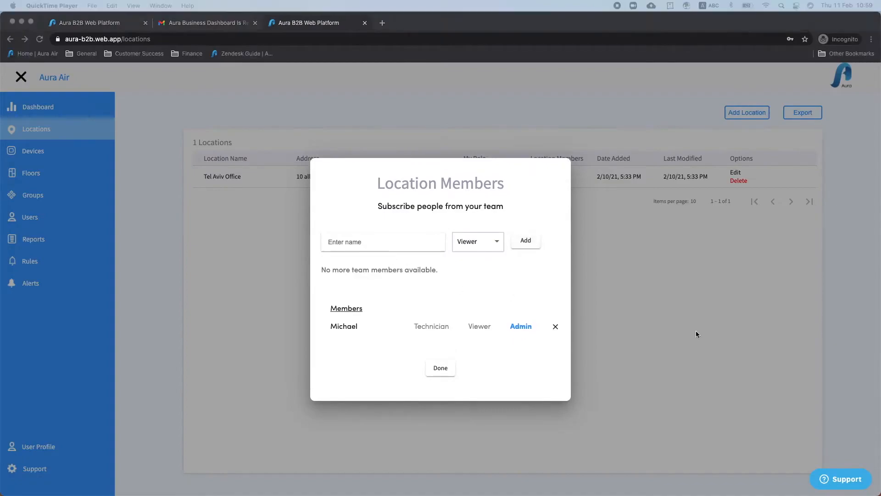
pyautogui.click(441, 369)
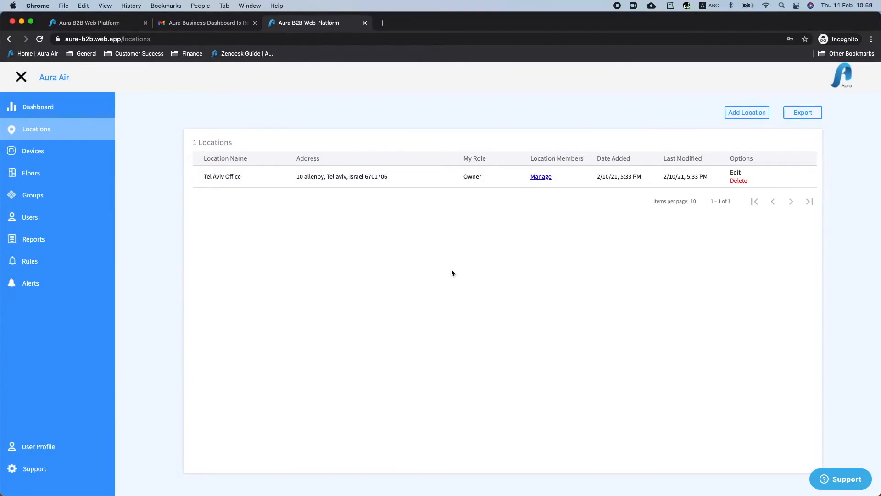
# - Open the Devices list and scroll through the device readings
pyautogui.click(35, 150)
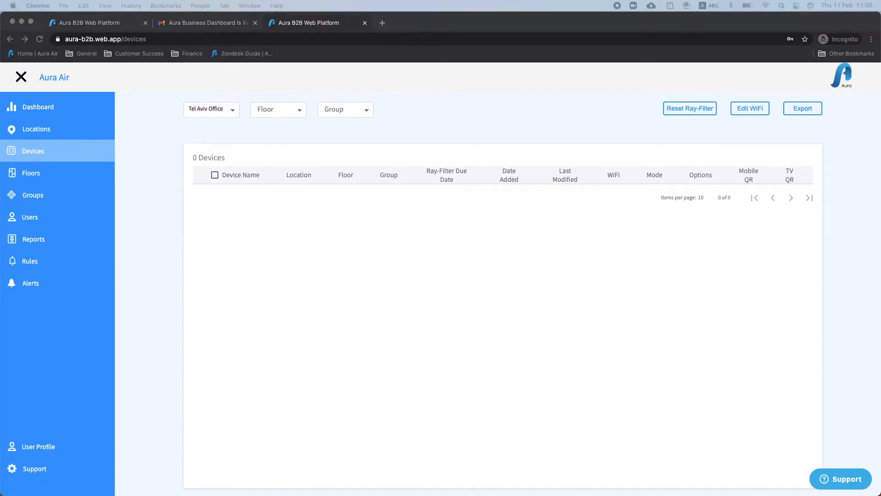
pyautogui.scroll(-15, 685, 324)
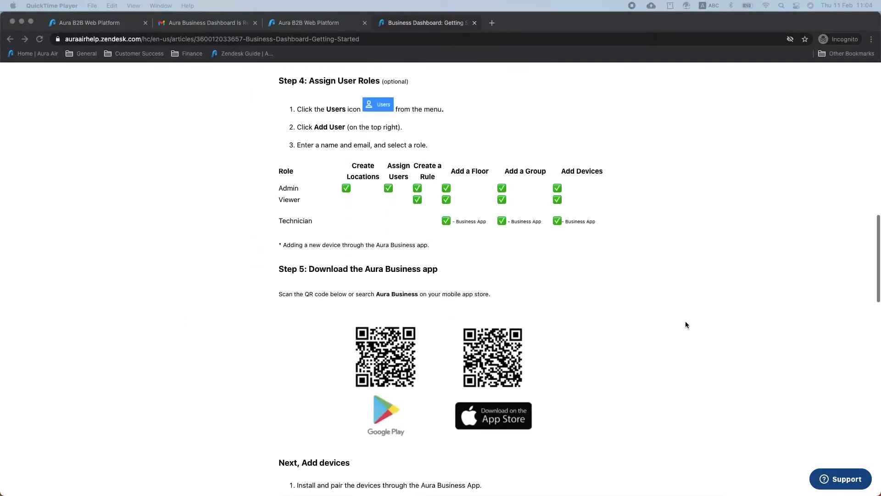
pyautogui.scroll(-3, 686, 325)
pyautogui.click(396, 247)
pyautogui.keyDown('ctrl'); pyautogui.scroll(5, 395, 247); pyautogui.keyUp('ctrl')
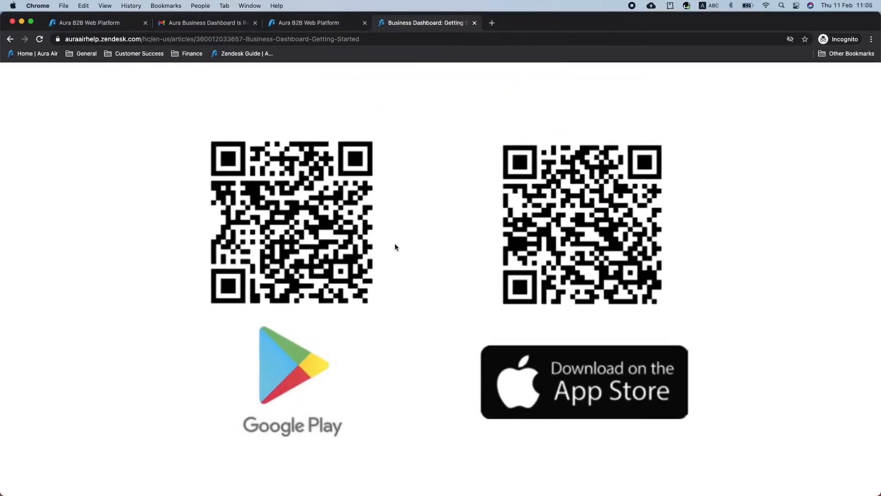
pyautogui.keyDown('ctrl'); pyautogui.scroll(-5, 395, 247); pyautogui.keyUp('ctrl')
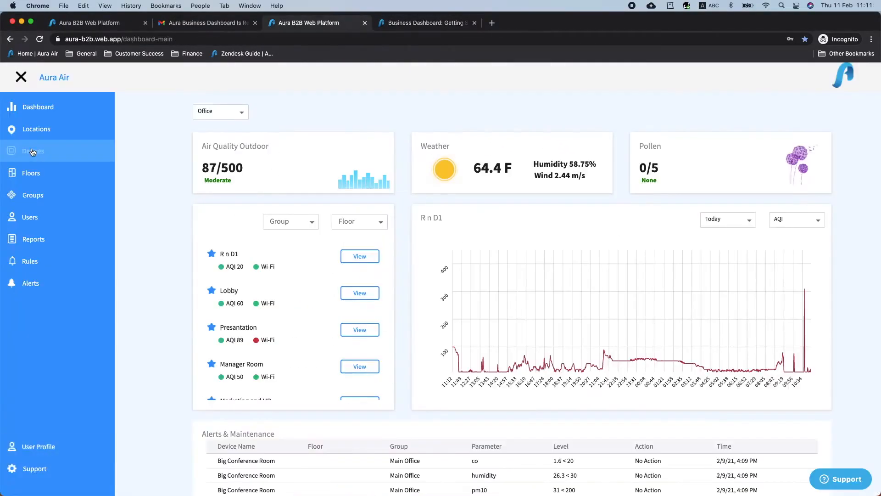
pyautogui.click(33, 151)
pyautogui.scroll(-2, 439, 235)
pyautogui.scroll(2, 439, 236)
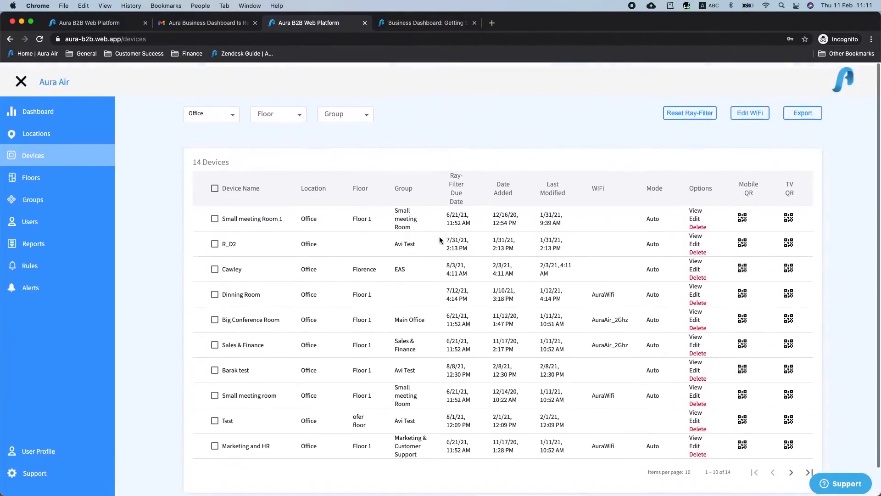
pyautogui.scroll(-1, 67, 115)
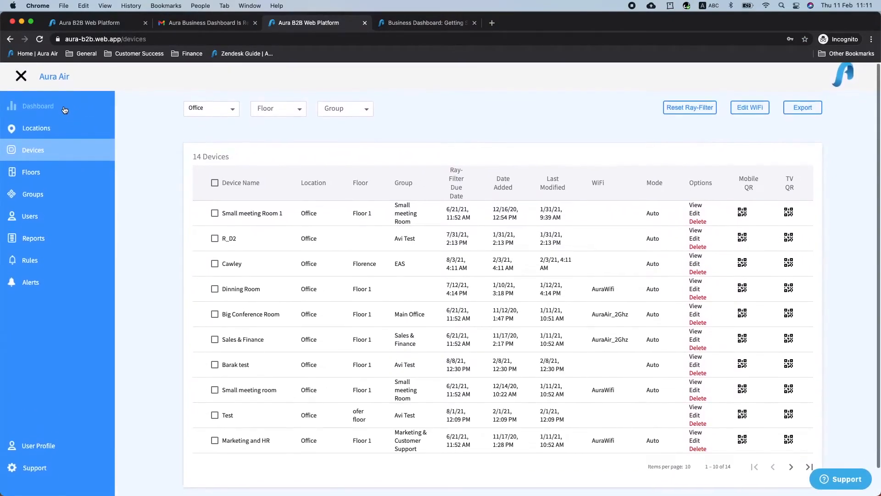
pyautogui.scroll(-1, 65, 110)
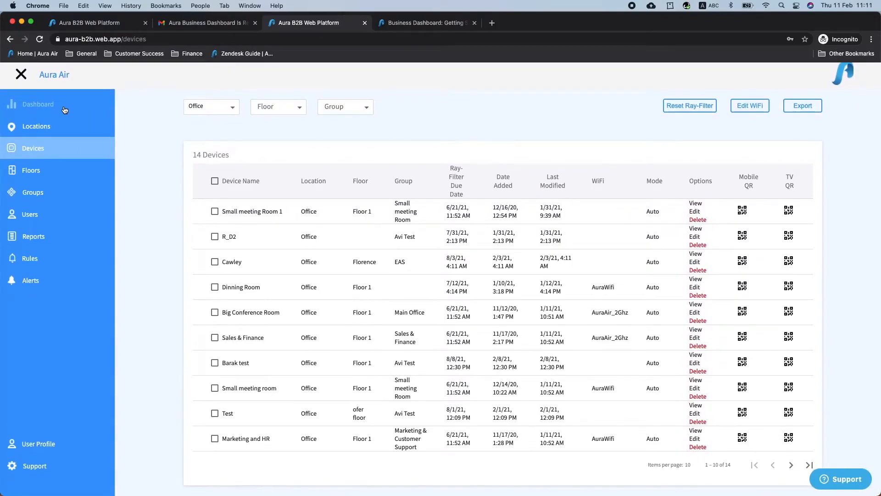
pyautogui.click(64, 110)
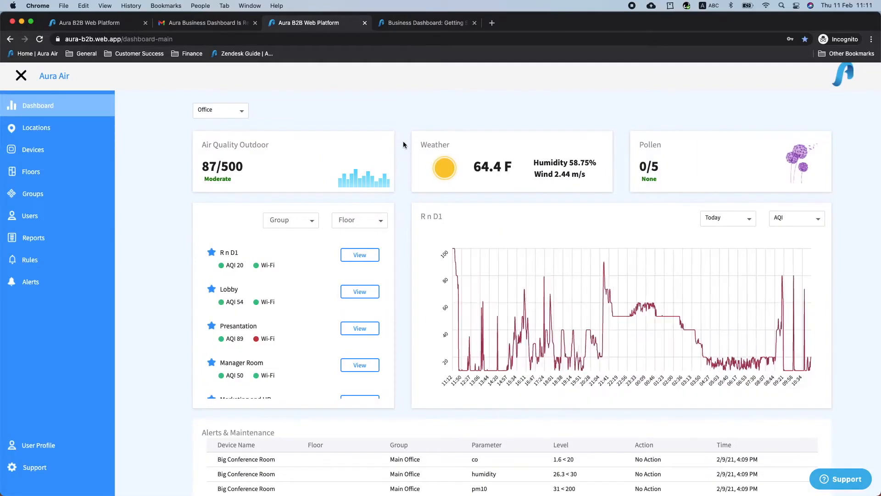
pyautogui.click(233, 115)
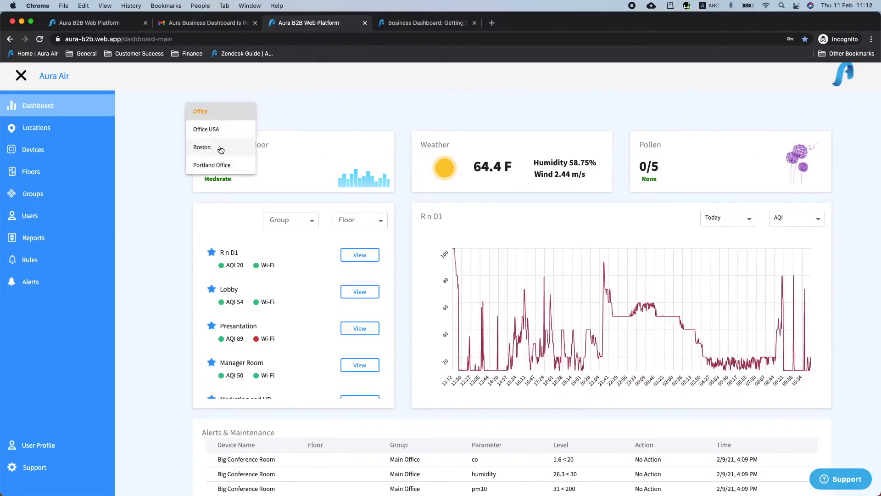
pyautogui.click(232, 112)
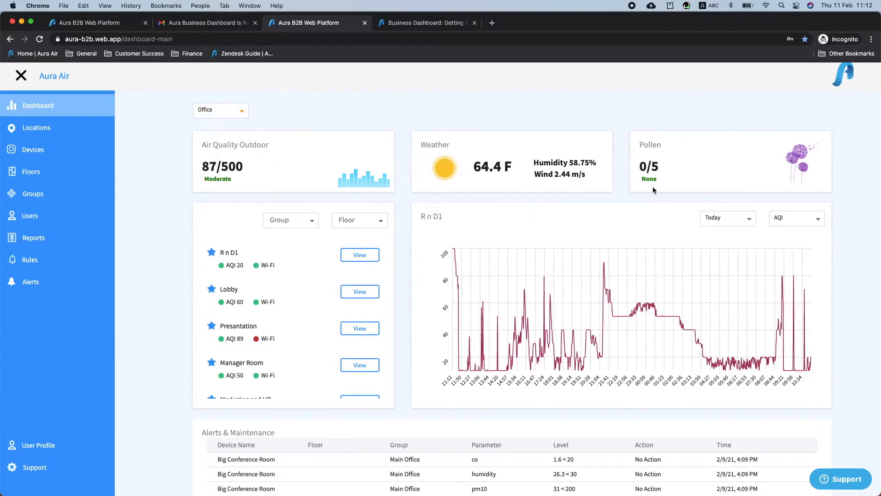
pyautogui.scroll(-5, 292, 298)
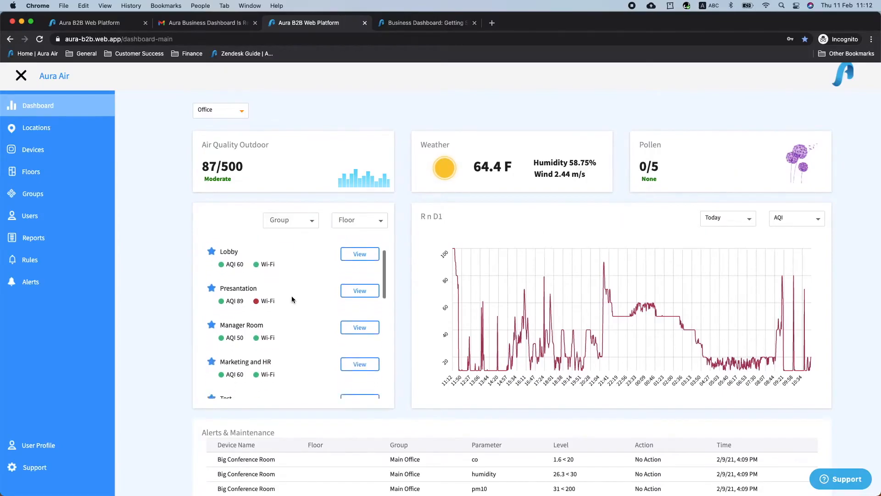
pyautogui.scroll(-5, 292, 300)
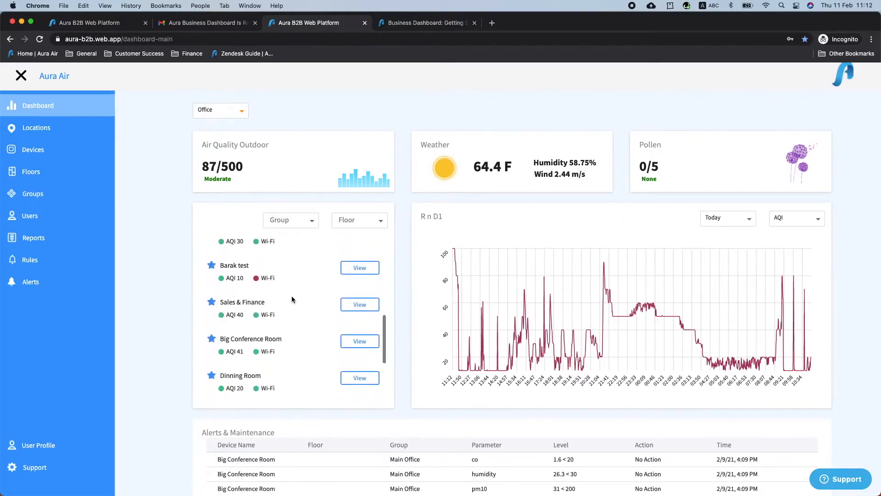
pyautogui.scroll(10, 291, 296)
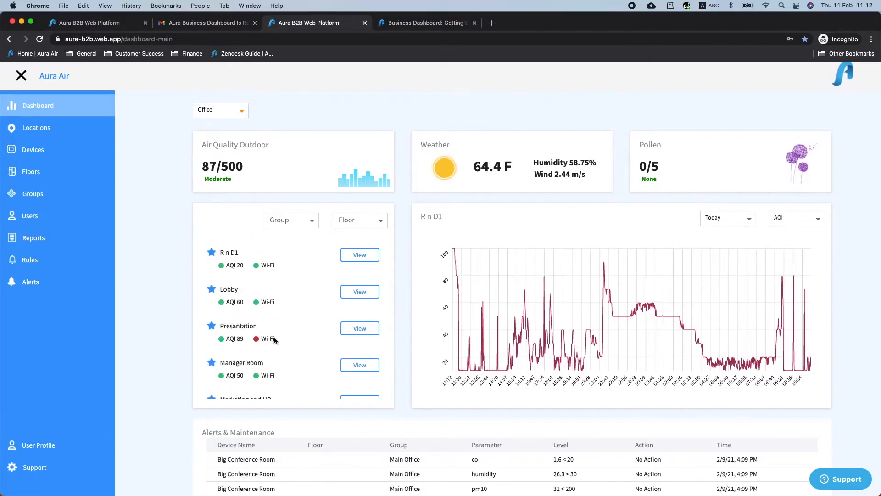
pyautogui.moveTo(269, 338); pyautogui.dragTo(259, 340)
# - Switch the R n D1 chart's measurement to VOC, then to CO levels
pyautogui.click(285, 339)
pyautogui.click(787, 218)
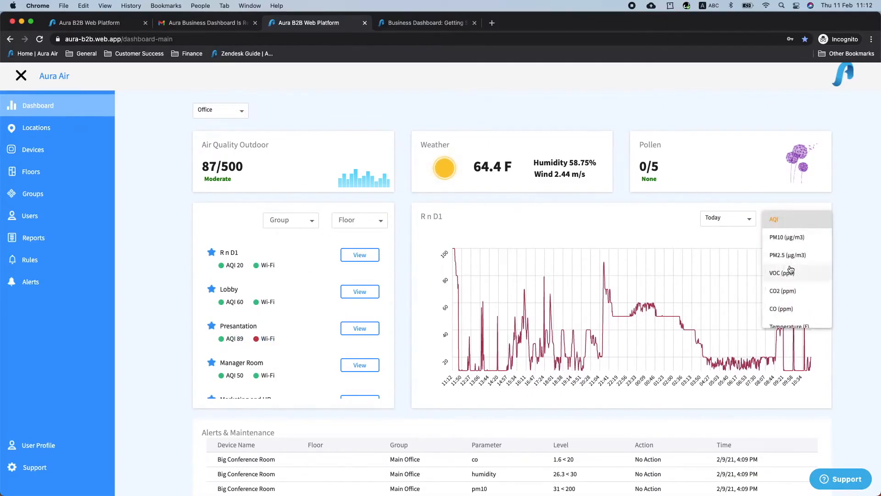
pyautogui.click(789, 271)
pyautogui.scroll(-1, 783, 290)
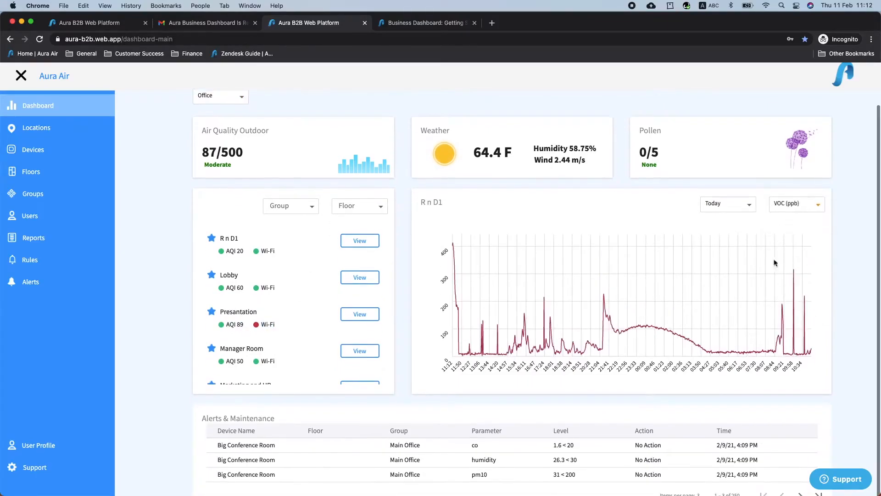
pyautogui.click(748, 205)
pyautogui.click(802, 209)
pyautogui.click(798, 248)
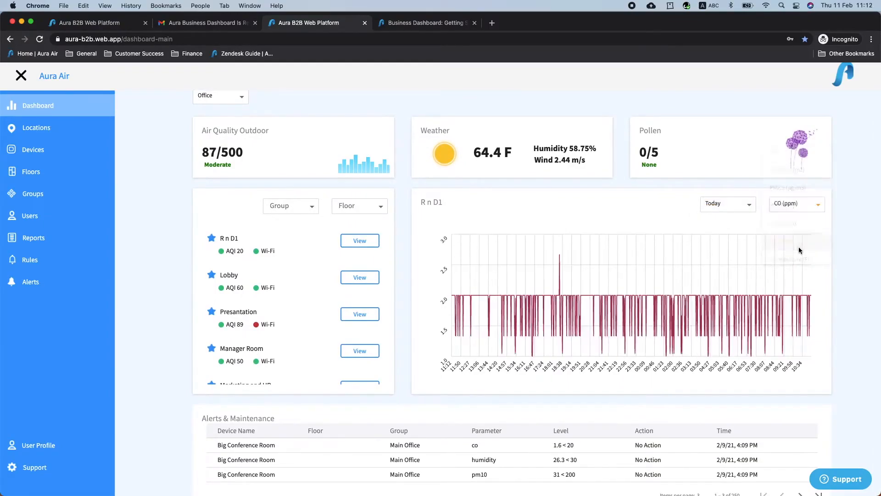
# - Chart Humidity, then Temperature (F), for R n D1 with the period kept at Today
pyautogui.click(808, 207)
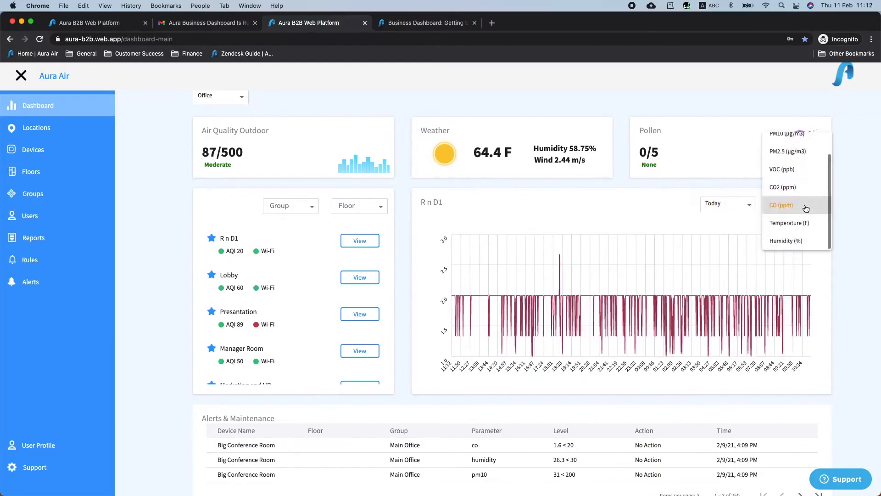
pyautogui.click(798, 240)
pyautogui.scroll(-1, 813, 287)
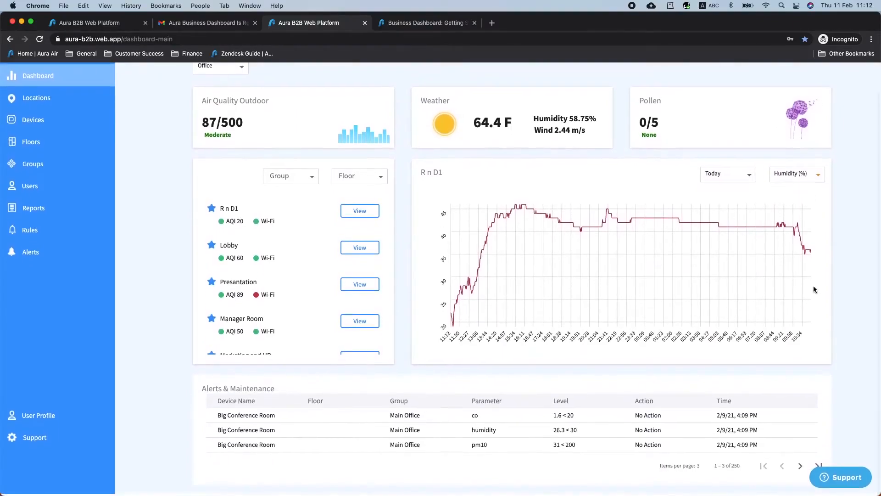
pyautogui.click(817, 177)
pyautogui.click(804, 160)
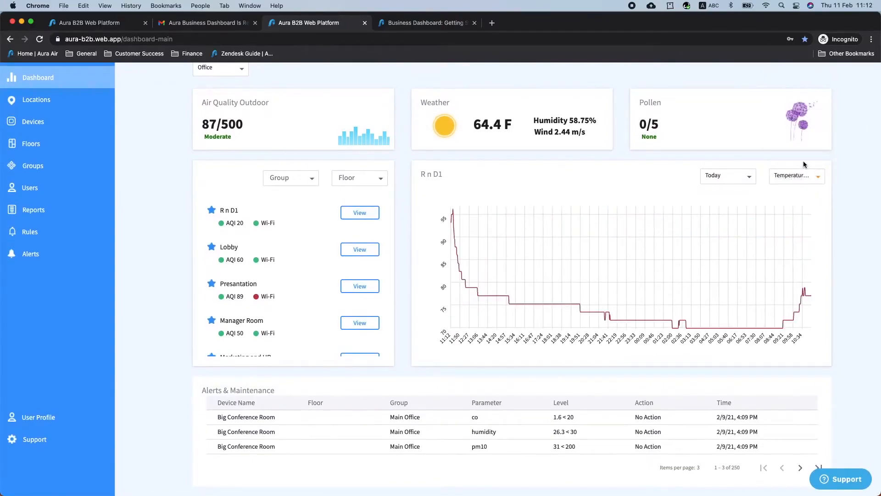
pyautogui.click(750, 177)
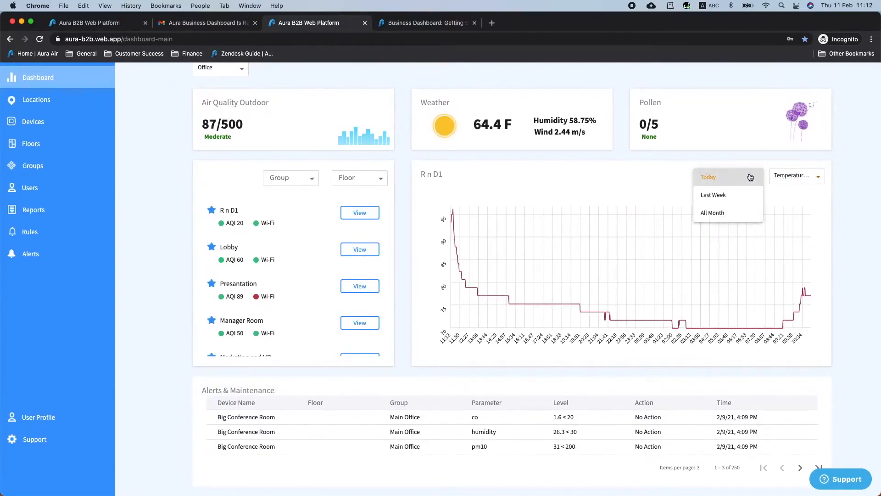
pyautogui.click(717, 183)
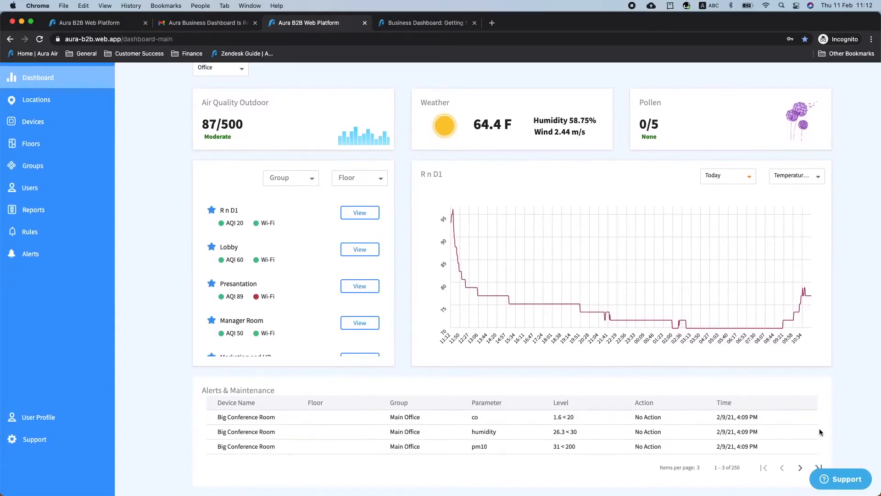
# - Review the Ray-Filter replacement reports, then list the Office location's five floors
pyautogui.click(42, 216)
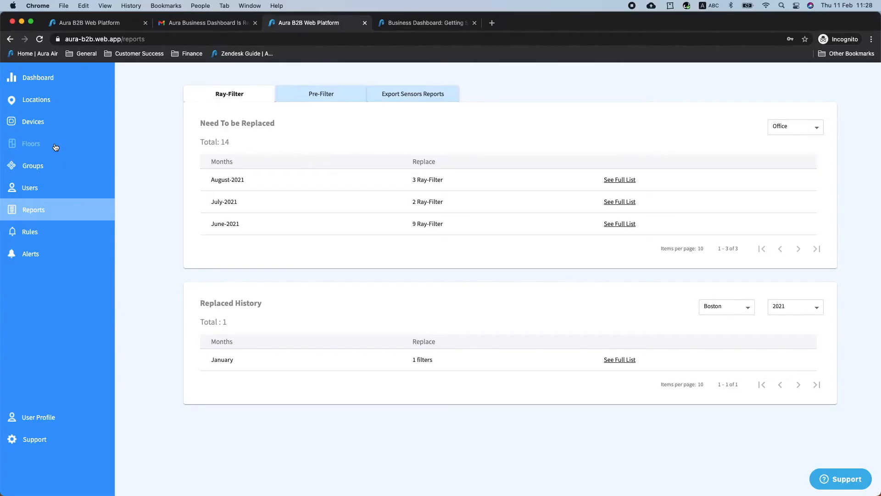
pyautogui.click(55, 146)
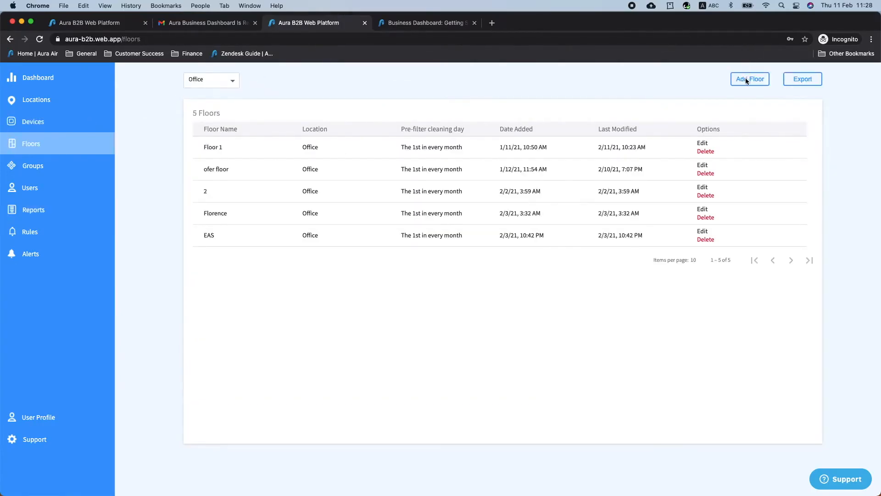
# - Switch Floor 1's mode to Night Mode On
pyautogui.click(702, 144)
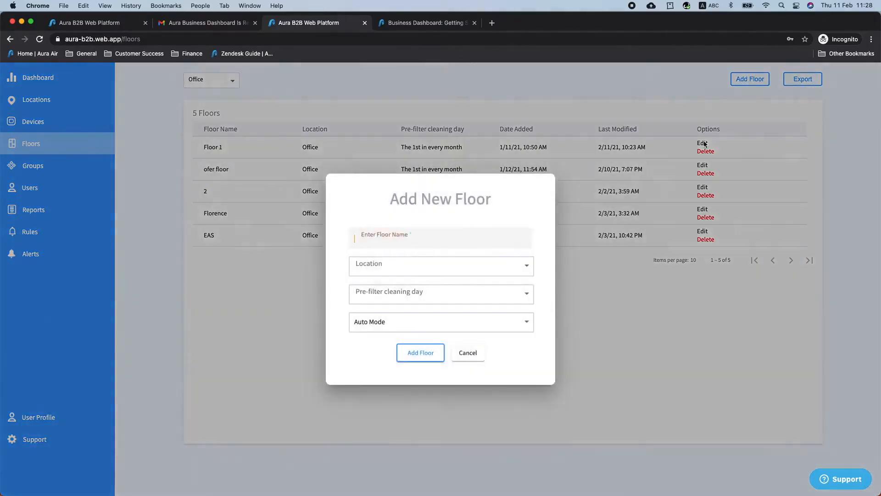
pyautogui.click(421, 329)
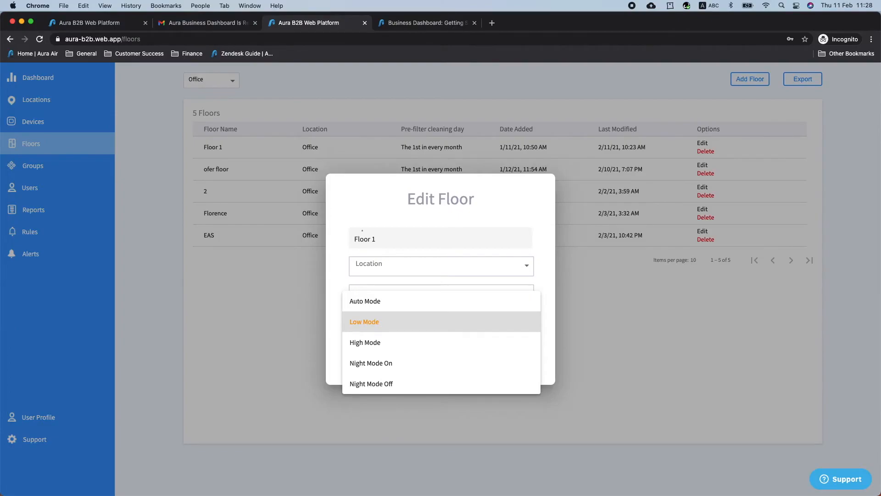
pyautogui.click(400, 365)
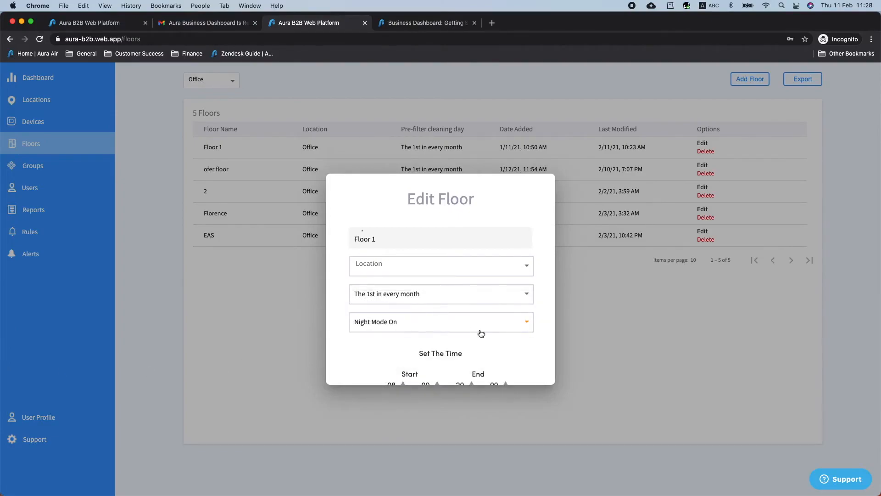
# - Set the night schedule to run from hour 22 to hour 00, then save Floor 1
pyautogui.scroll(-2, 482, 334)
pyautogui.doubleClick(391, 304)
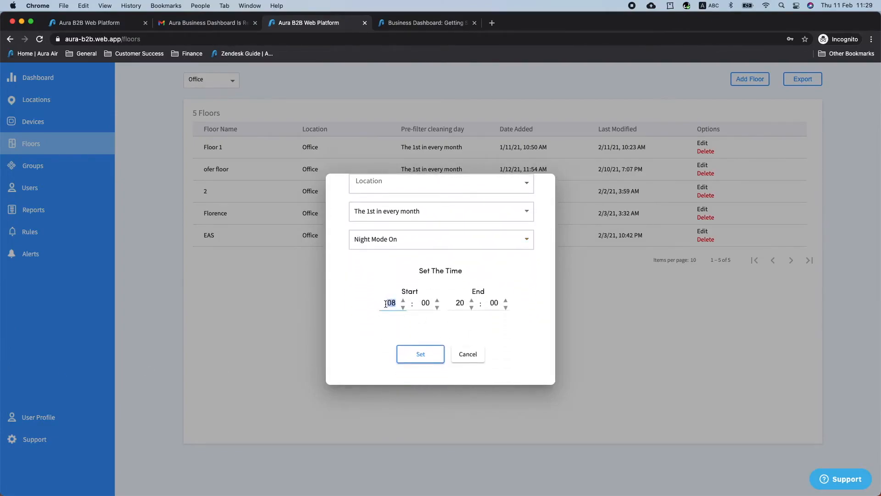
pyautogui.write('22')
pyautogui.doubleClick(461, 304)
pyautogui.write('00')
pyautogui.click(517, 327)
pyautogui.click(421, 355)
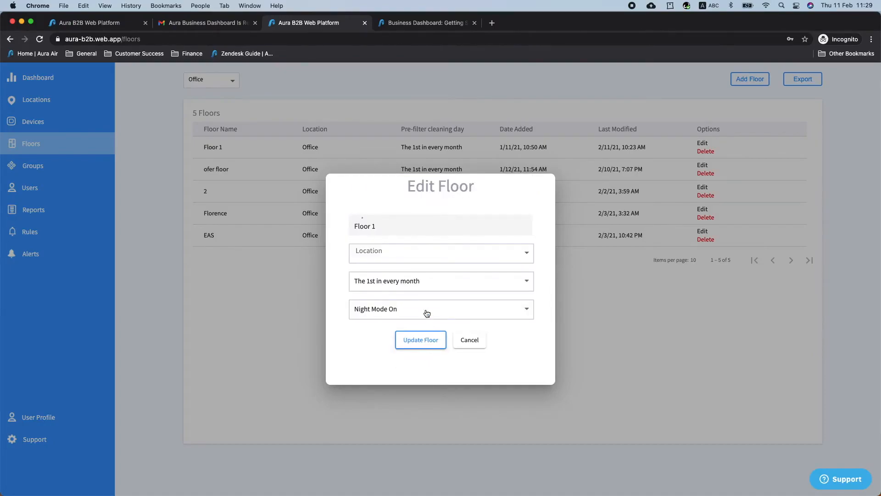
pyautogui.click(420, 343)
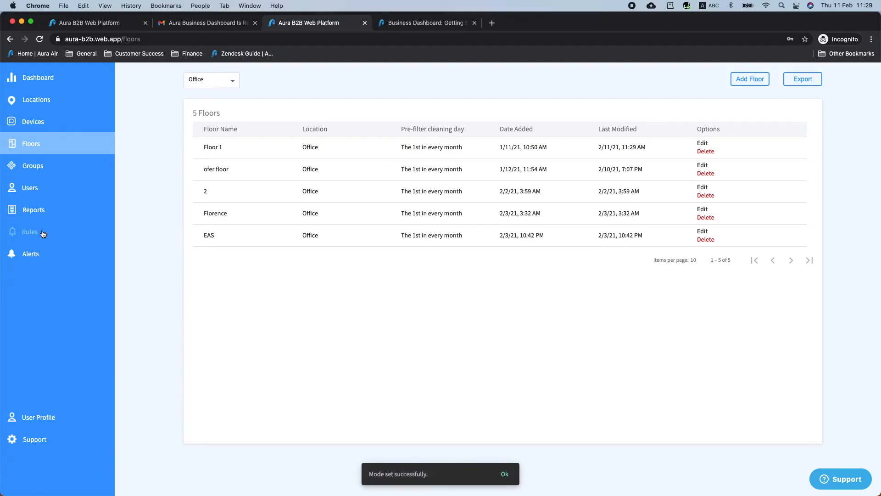
# - Start a new rule named WELL for a group on Office USA's 2nd floor
pyautogui.click(41, 234)
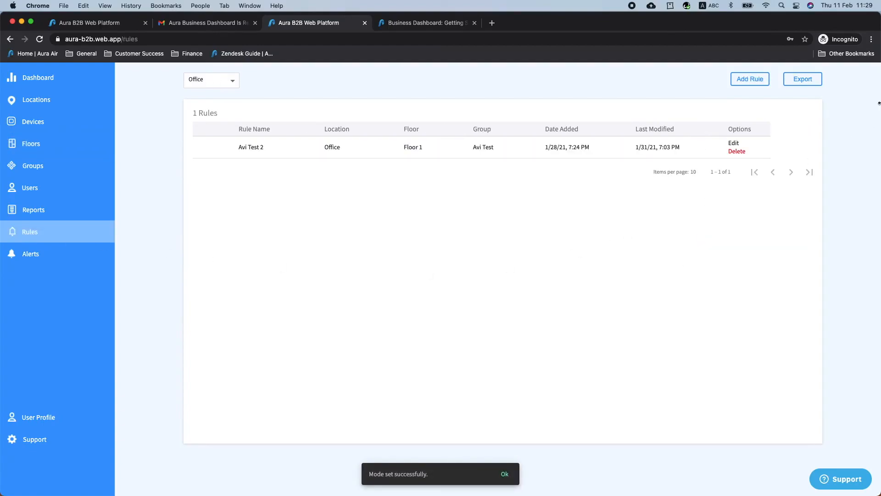
pyautogui.click(749, 79)
pyautogui.write('WELL')
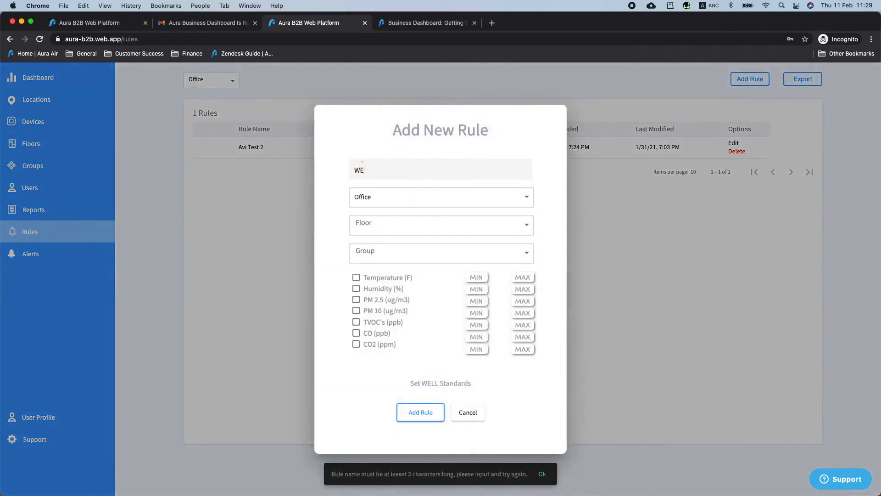
pyautogui.click(394, 198)
pyautogui.click(386, 219)
pyautogui.click(386, 227)
pyautogui.click(389, 252)
pyautogui.click(389, 253)
pyautogui.click(381, 254)
# - Fill the limits with WELL standard values and submit the rule
pyautogui.click(442, 383)
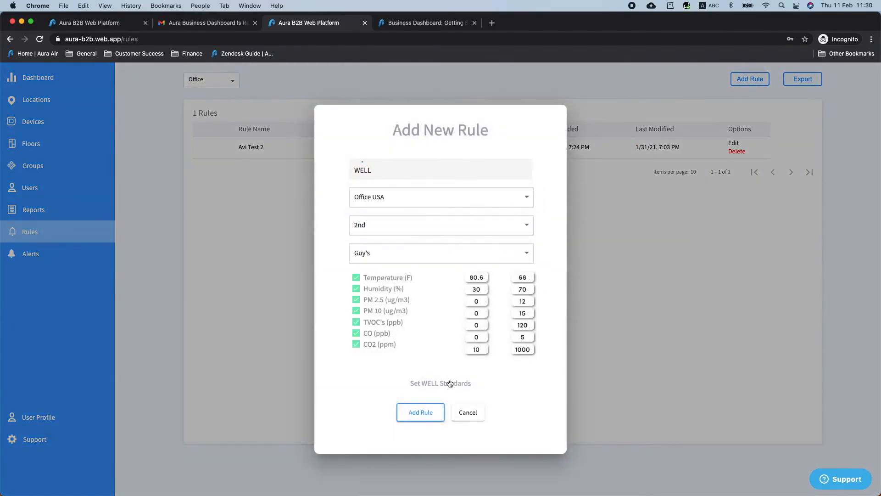
pyautogui.click(421, 413)
pyautogui.click(41, 415)
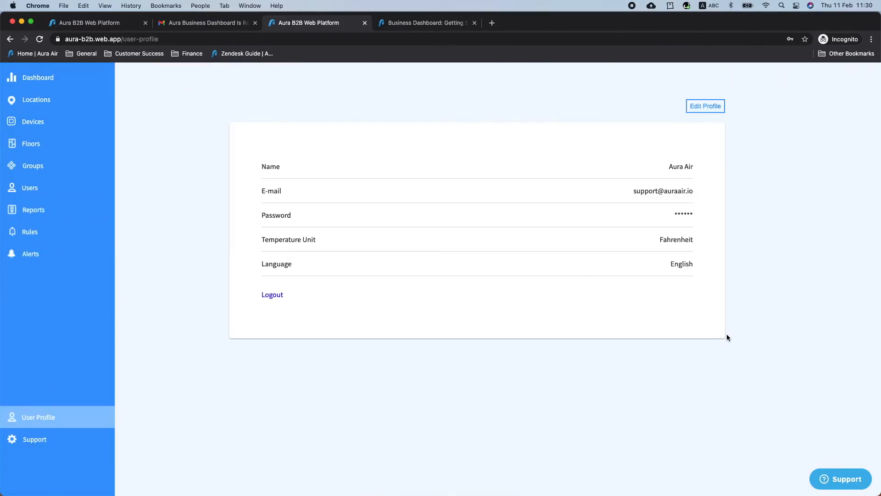
# - Review the profile's Fahrenheit and English settings, cancel without changes, and go to Support
pyautogui.click(709, 109)
pyautogui.click(505, 295)
pyautogui.click(502, 289)
pyautogui.click(514, 327)
pyautogui.click(515, 331)
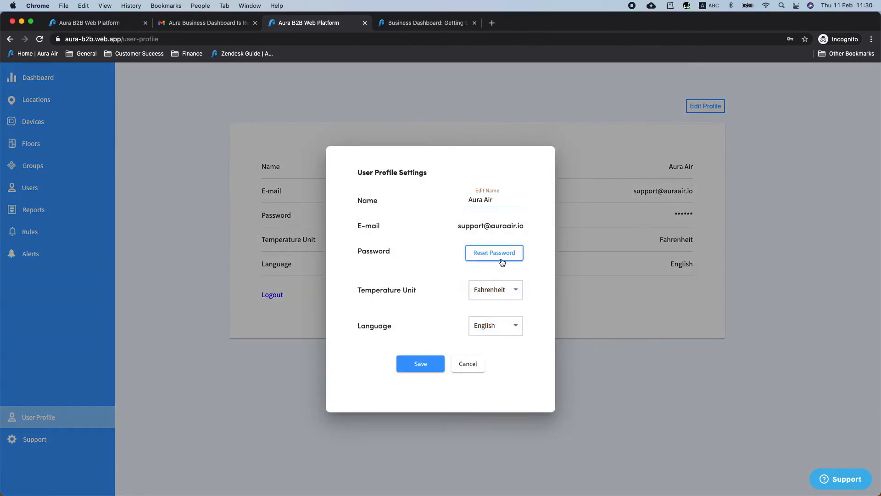
pyautogui.click(469, 365)
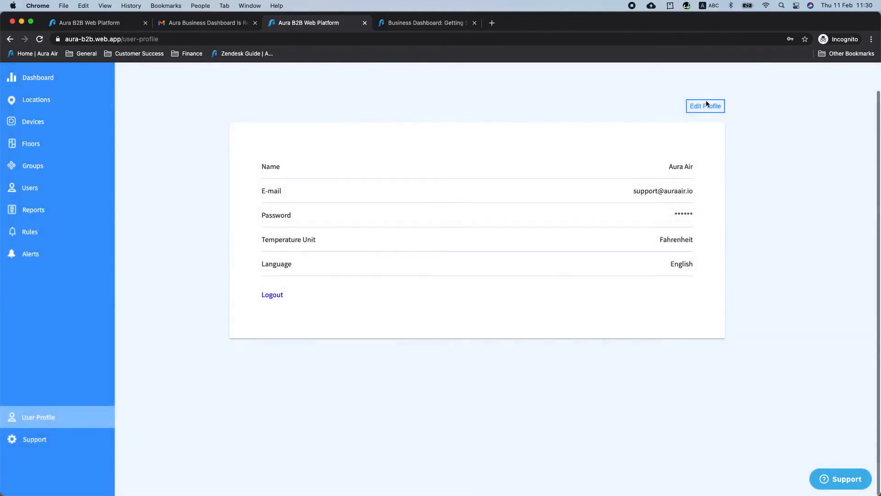
pyautogui.click(46, 441)
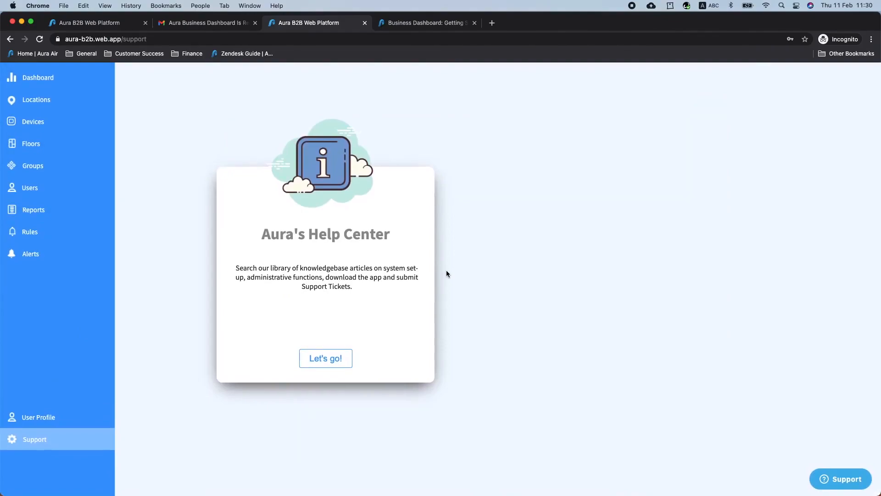
# - Search the Help Center for 'sensor', open Air Quality and Sensor Measurements, then return to the dashboard
pyautogui.click(324, 366)
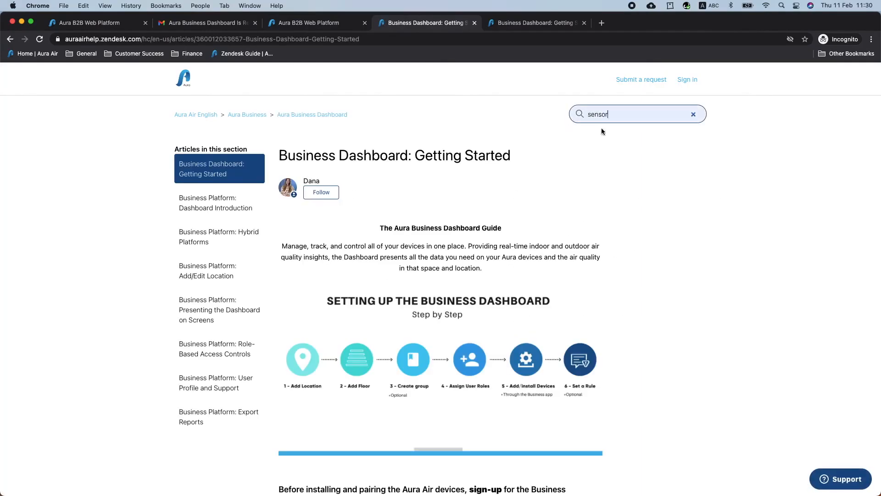
pyautogui.press('Return')
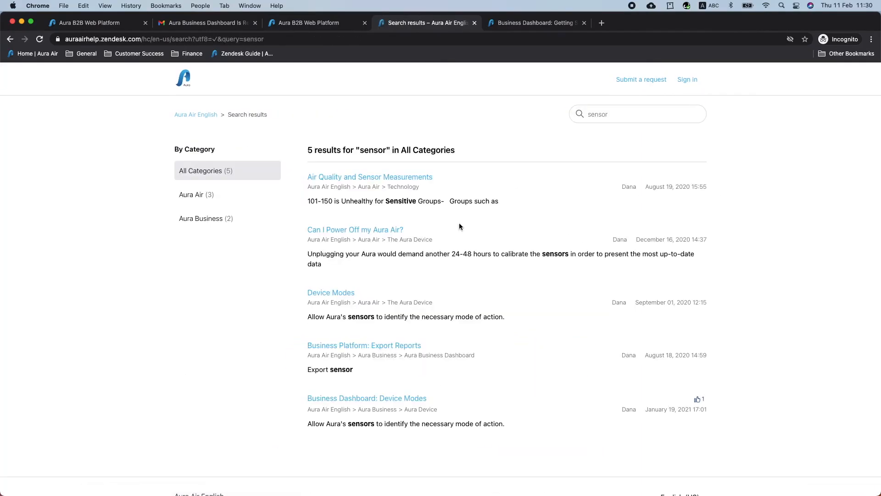
pyautogui.click(397, 178)
pyautogui.scroll(-5, 648, 339)
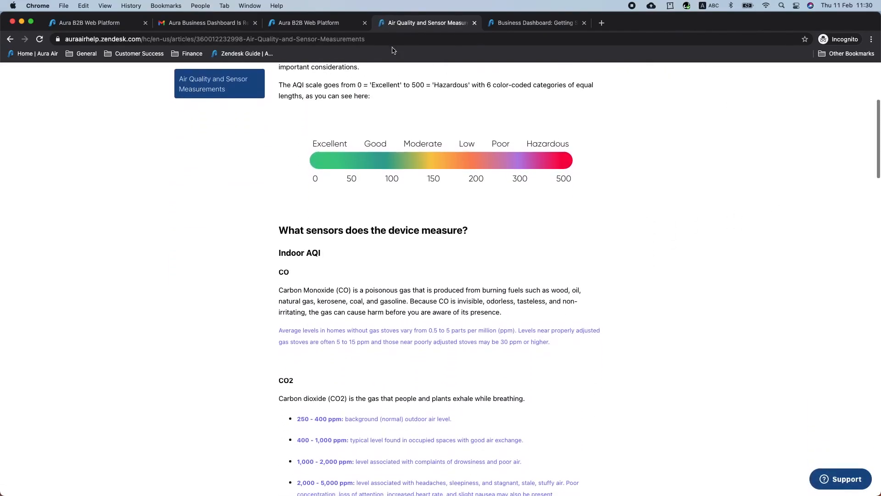
pyautogui.click(293, 22)
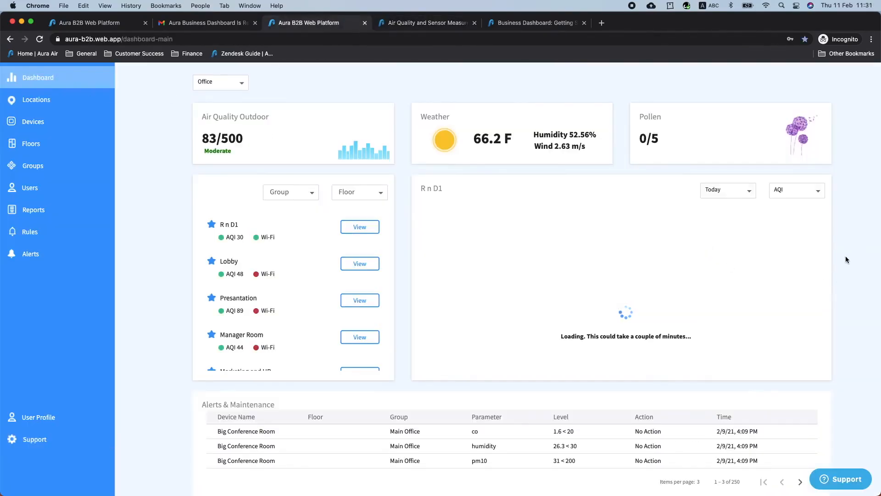